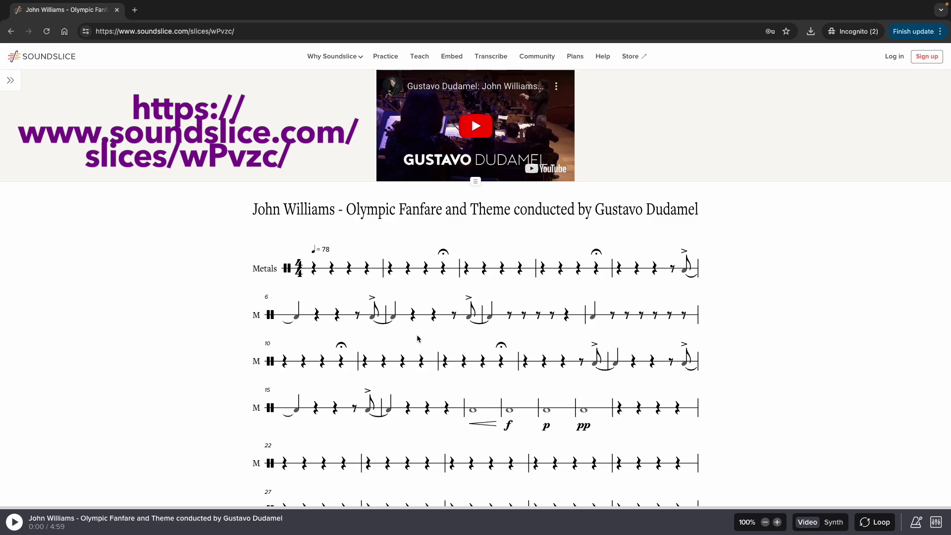
Unhide the Marimba, Woods, Drums and Shakers staves in settings so all five instruments show with Metals
{"action": "left_click", "coordinate": [936, 523]}
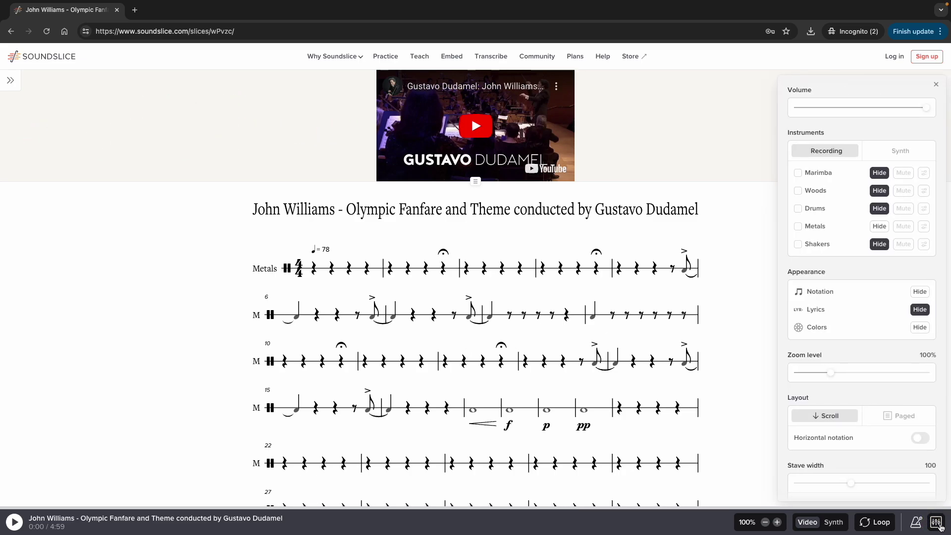
{"action": "left_click", "coordinate": [938, 522]}
{"action": "left_click", "coordinate": [875, 174]}
{"action": "left_click", "coordinate": [876, 191]}
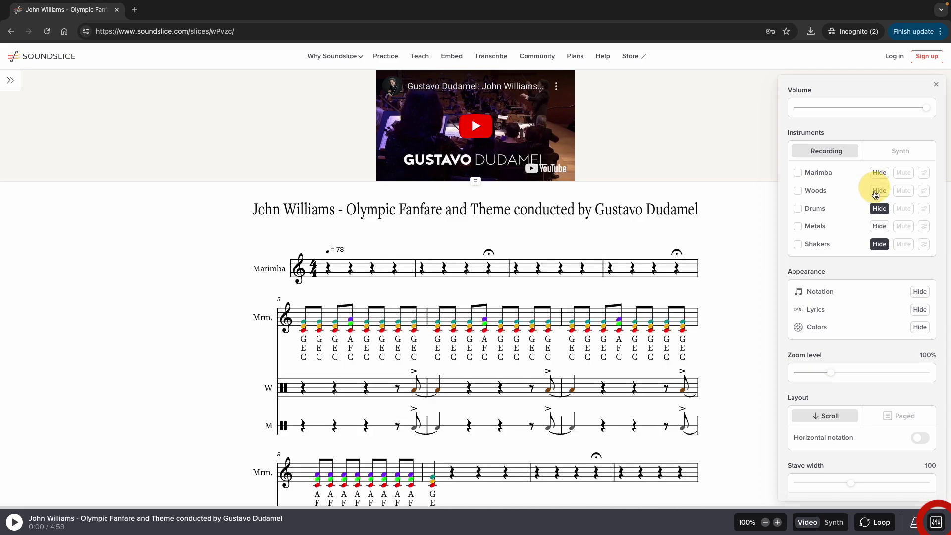
{"action": "left_click", "coordinate": [875, 208]}
{"action": "left_click", "coordinate": [876, 244]}
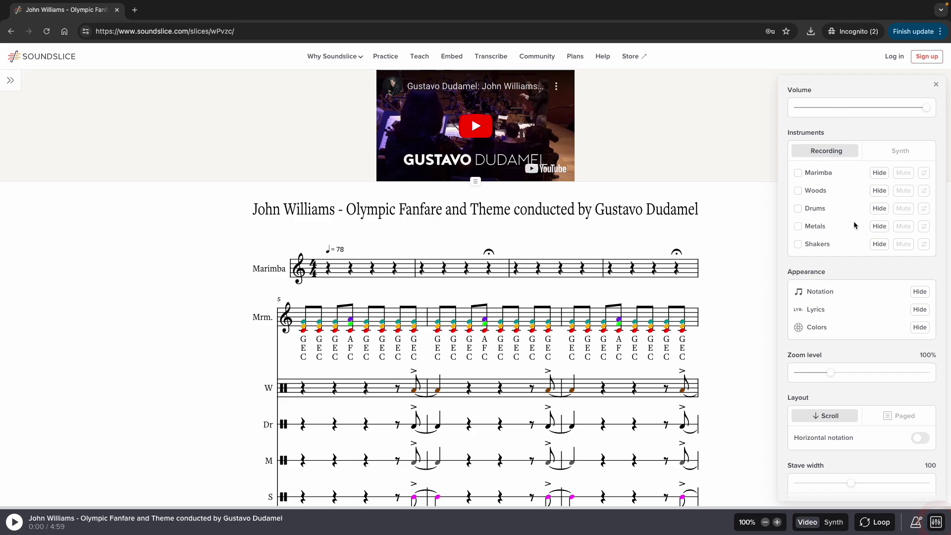
{"action": "scroll", "coordinate": [718, 257], "scroll_direction": "down", "scroll_amount": 1}
{"action": "scroll", "coordinate": [718, 256], "scroll_direction": "up", "scroll_amount": 1}
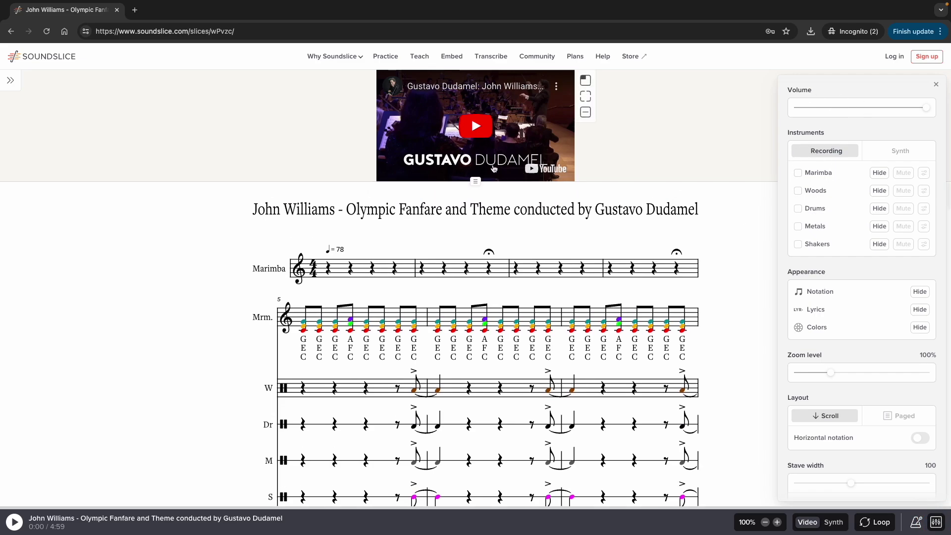
Enlarge the performance video and dock it to the left of the score
{"action": "left_click", "coordinate": [476, 184]}
{"action": "left_click_drag", "start_coordinate": [476, 185], "coordinate": [474, 218]}
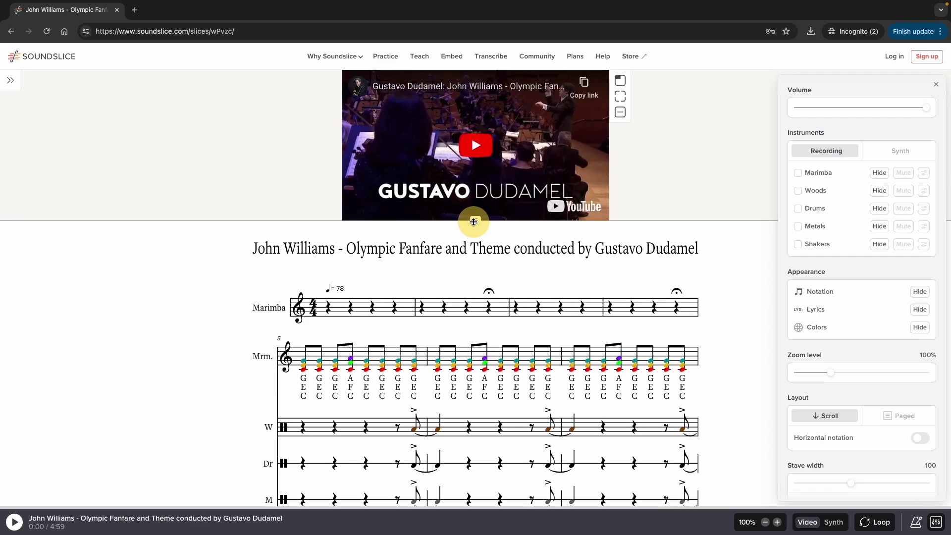
{"action": "left_click", "coordinate": [623, 83]}
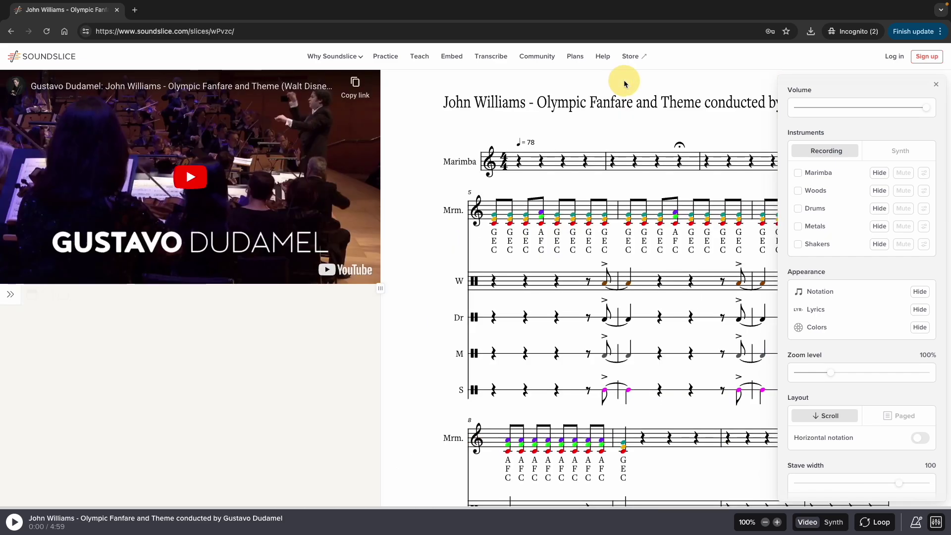
With settings closed, drag the divider to widen the video area beside the score
{"action": "left_click", "coordinate": [936, 85]}
{"action": "scroll", "coordinate": [817, 280], "scroll_direction": "down", "scroll_amount": 1}
{"action": "scroll", "coordinate": [818, 280], "scroll_direction": "up", "scroll_amount": 1}
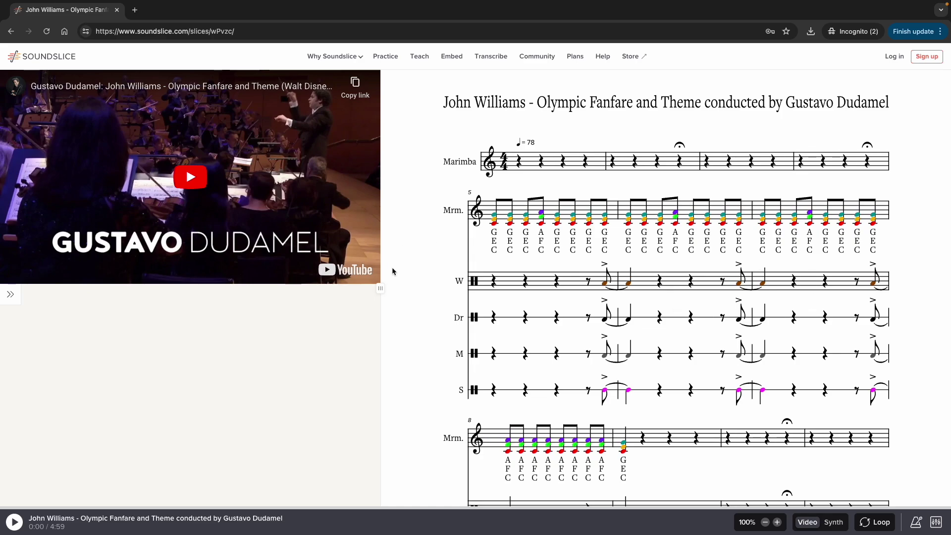
{"action": "left_click_drag", "start_coordinate": [381, 288], "coordinate": [446, 358]}
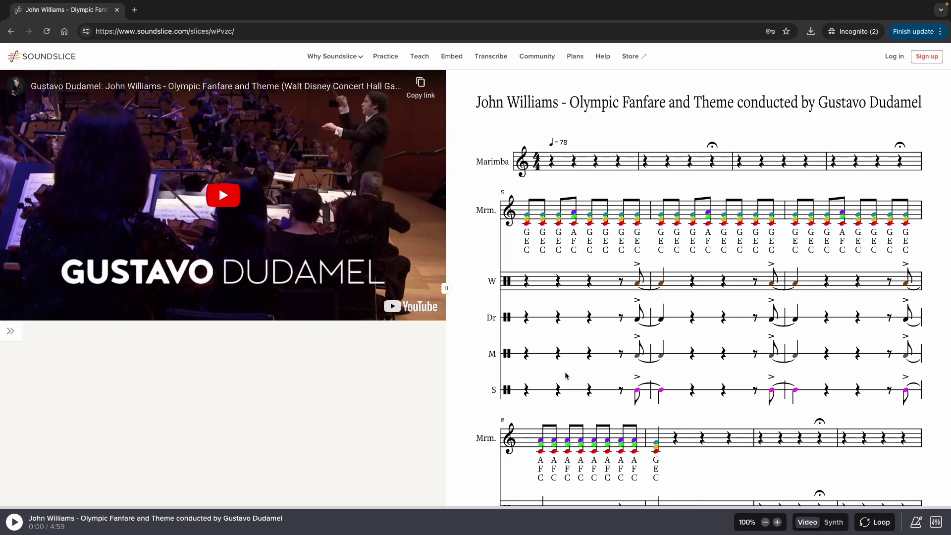
{"action": "left_click", "coordinate": [936, 523]}
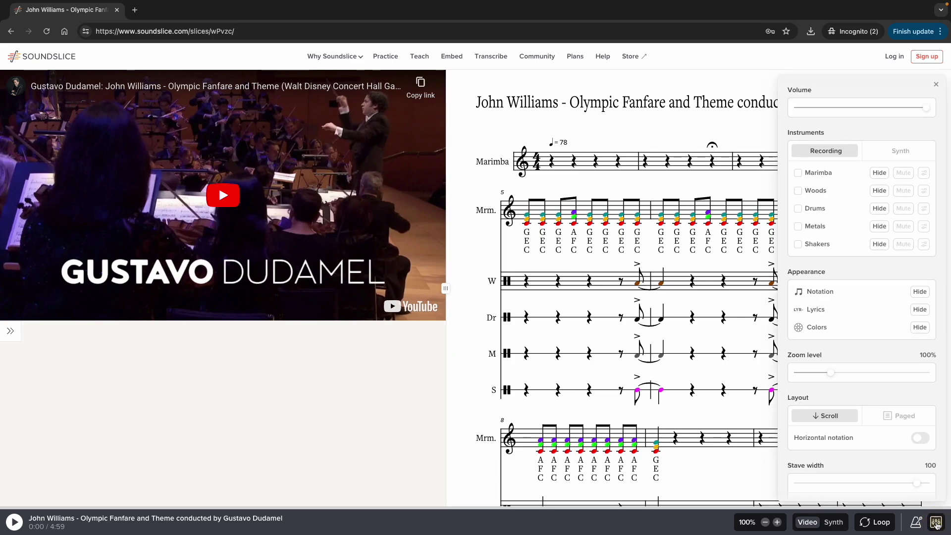
{"action": "scroll", "coordinate": [873, 293], "scroll_direction": "down", "scroll_amount": 1}
{"action": "left_click", "coordinate": [921, 279]}
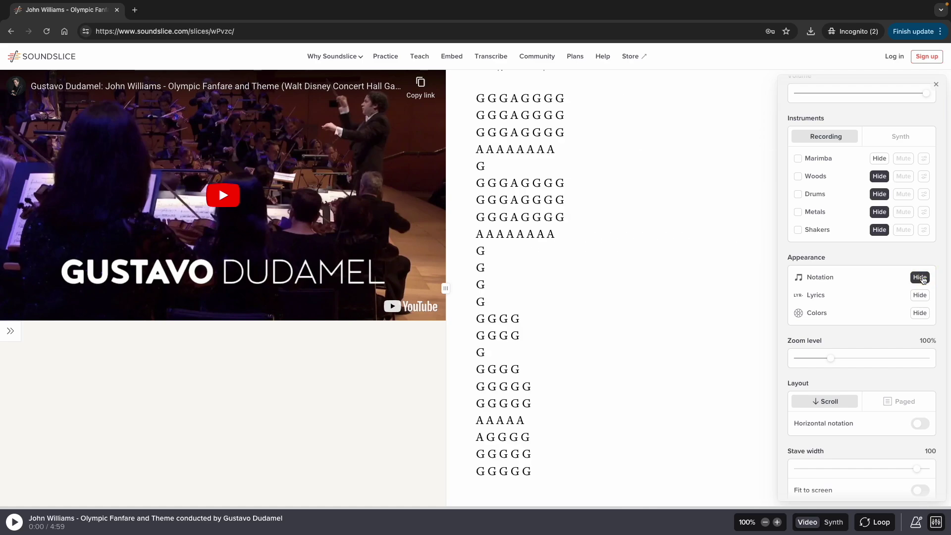
{"action": "left_click", "coordinate": [921, 278]}
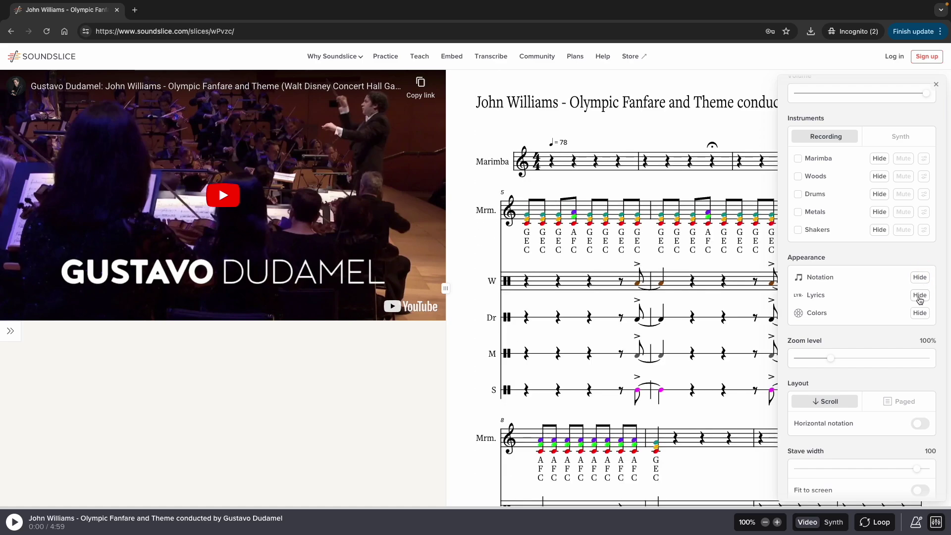
{"action": "left_click", "coordinate": [920, 297]}
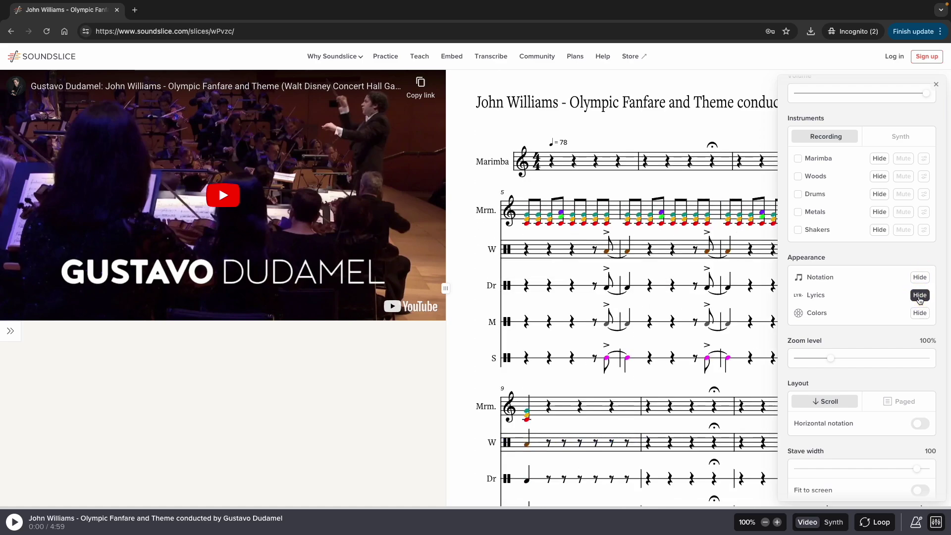
{"action": "left_click", "coordinate": [921, 297]}
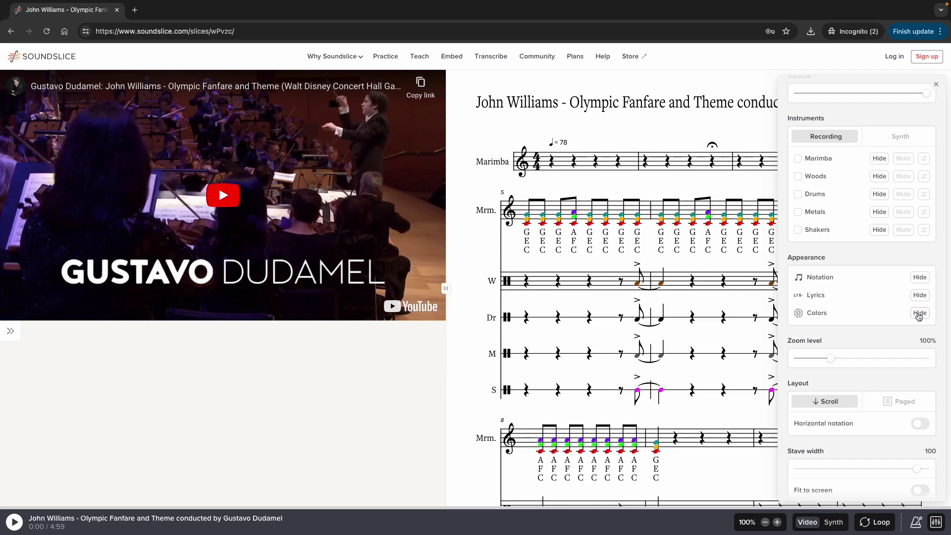
{"action": "left_click", "coordinate": [919, 315]}
{"action": "left_click", "coordinate": [919, 315]}
{"action": "left_click_drag", "start_coordinate": [833, 363], "coordinate": [833, 367]}
{"action": "scroll", "coordinate": [869, 373], "scroll_direction": "down", "scroll_amount": 3}
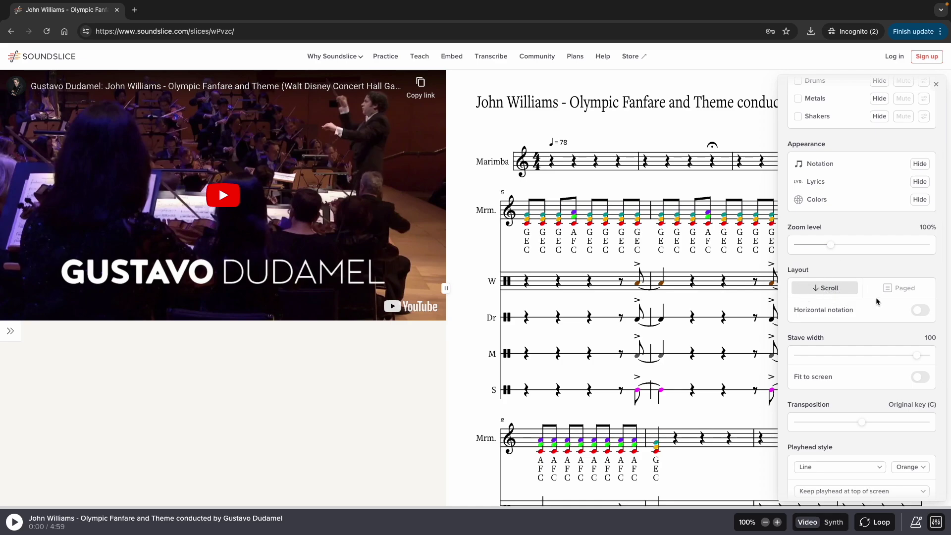
{"action": "left_click", "coordinate": [910, 289]}
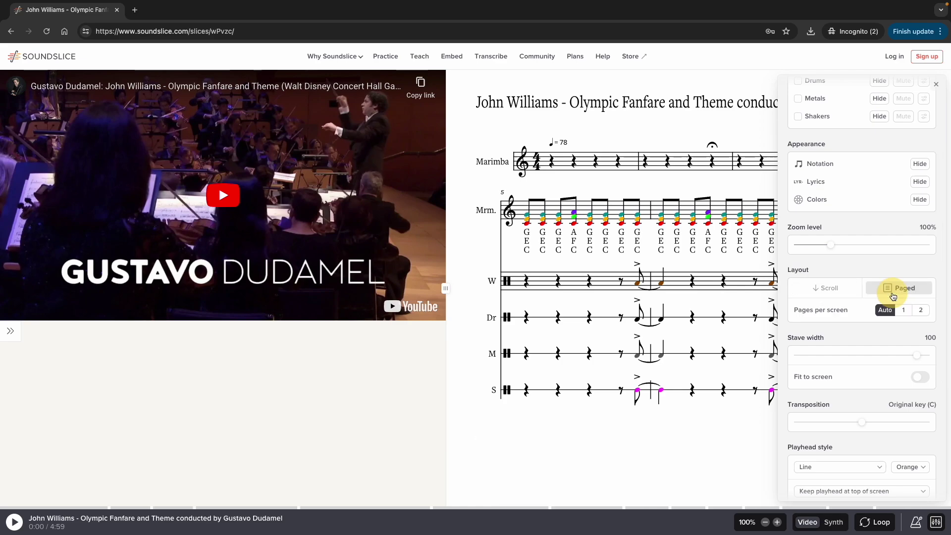
{"action": "left_click", "coordinate": [833, 288]}
{"action": "left_click", "coordinate": [925, 311]}
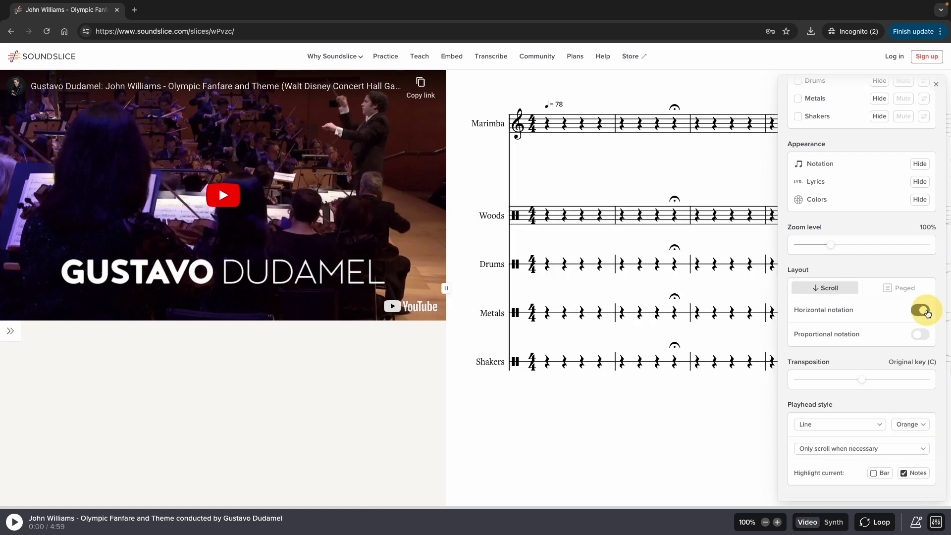
{"action": "left_click", "coordinate": [921, 311]}
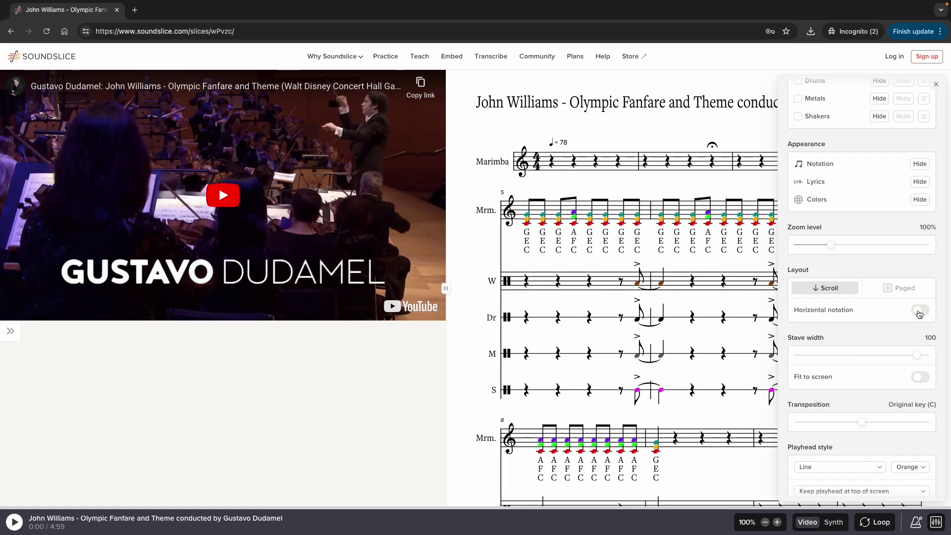
{"action": "scroll", "coordinate": [858, 336], "scroll_direction": "down", "scroll_amount": 2}
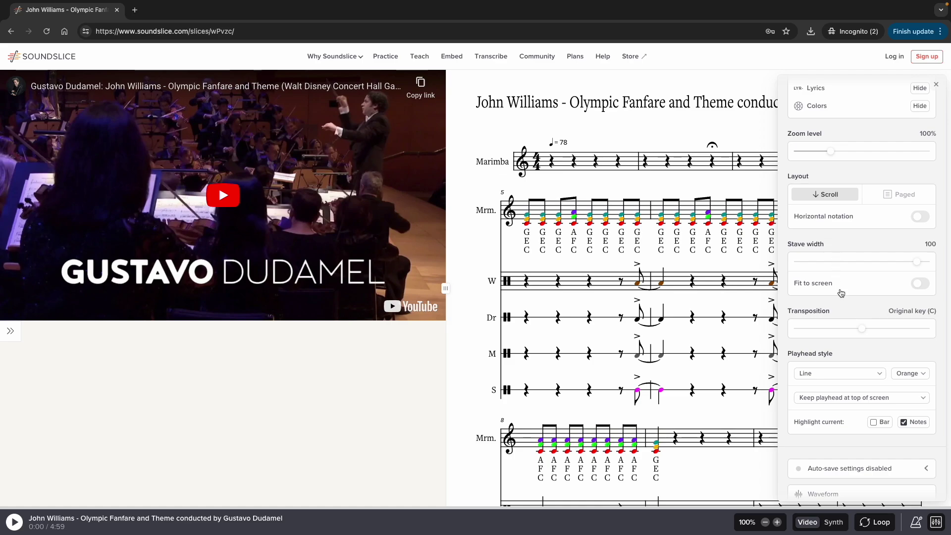
Adjust the Layout stave width, toggling Fit to screen and making the staves slightly narrower
{"action": "left_click", "coordinate": [924, 284]}
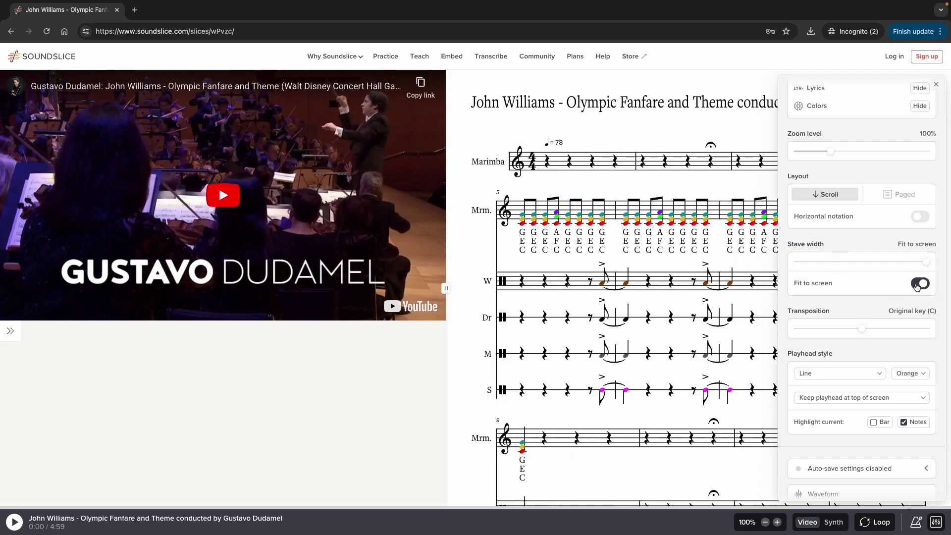
{"action": "left_click", "coordinate": [919, 284]}
{"action": "scroll", "coordinate": [886, 316], "scroll_direction": "down", "scroll_amount": 1}
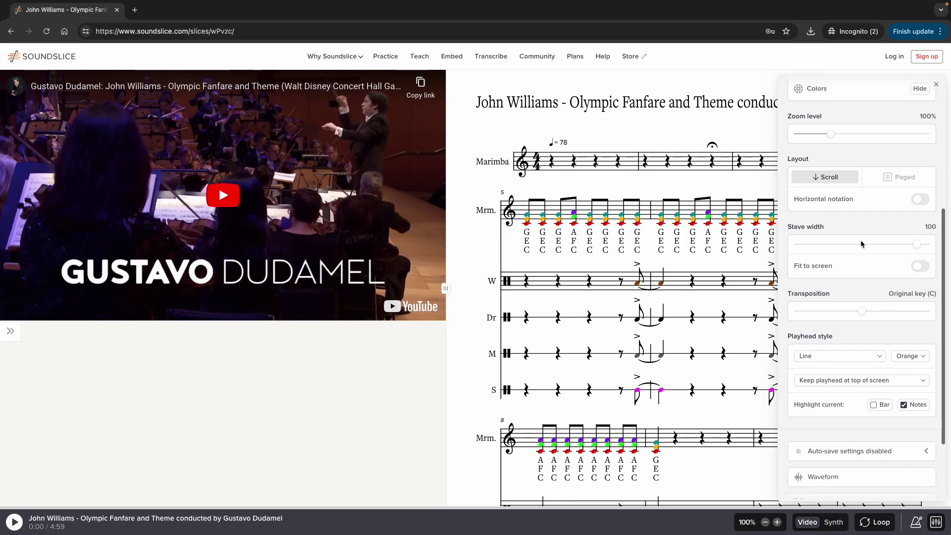
{"action": "left_click_drag", "start_coordinate": [911, 245], "coordinate": [937, 258]}
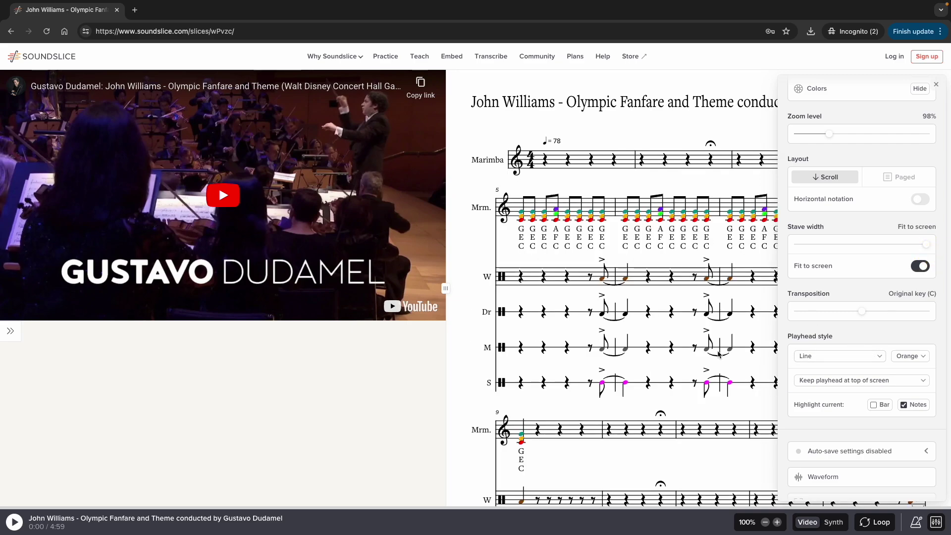
{"action": "scroll", "coordinate": [868, 361], "scroll_direction": "down", "scroll_amount": 3}
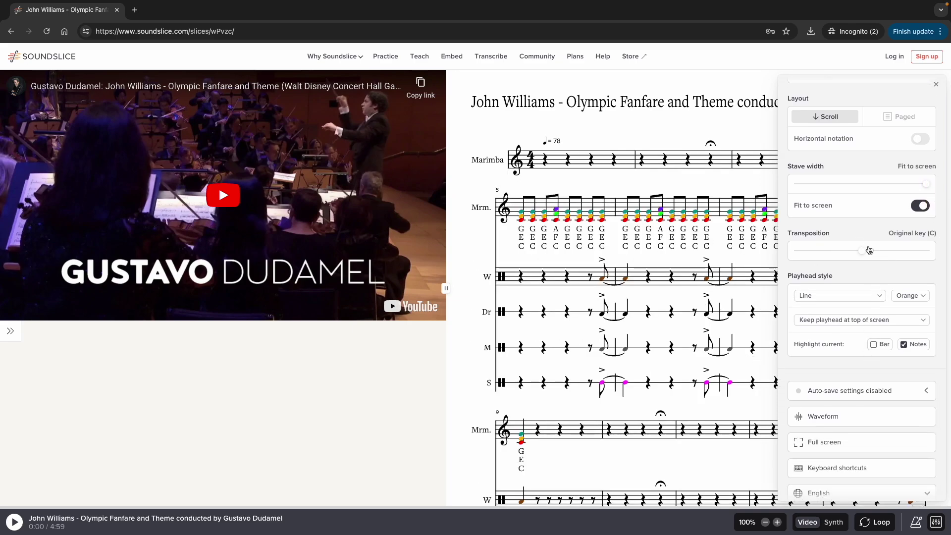
Try transposing the score down a few semitones and hiding, then re-showing, the note-name lyrics
{"action": "left_click", "coordinate": [936, 85]}
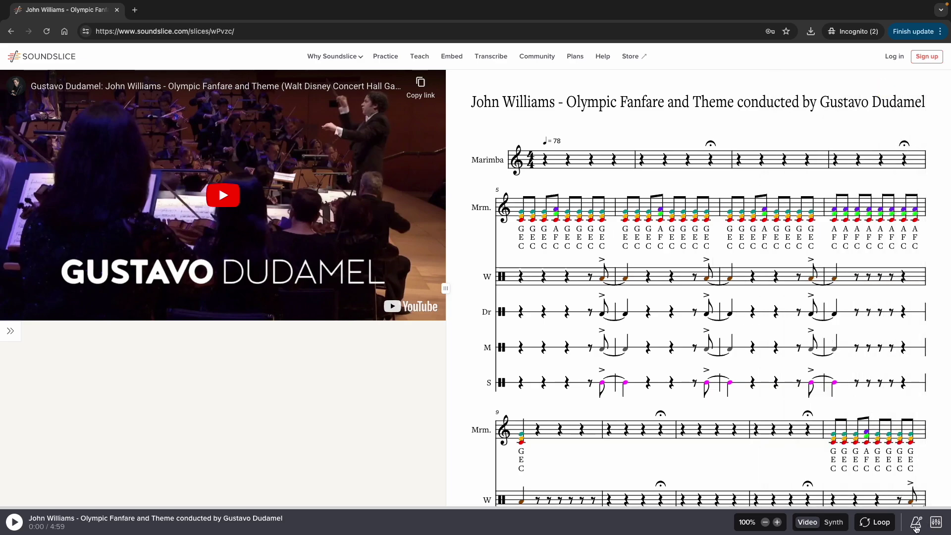
{"action": "left_click", "coordinate": [936, 522]}
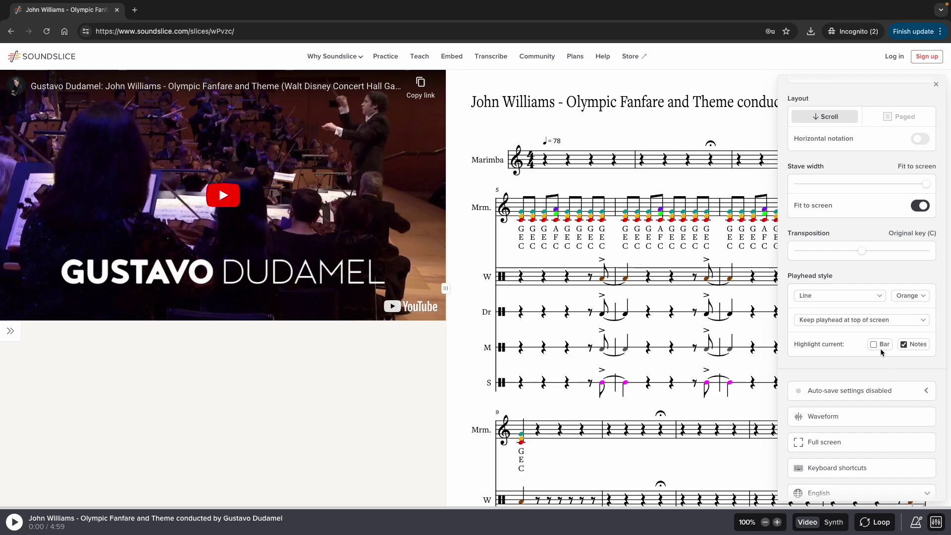
{"action": "scroll", "coordinate": [872, 354], "scroll_direction": "down", "scroll_amount": 2}
{"action": "scroll", "coordinate": [872, 354], "scroll_direction": "down", "scroll_amount": 2}
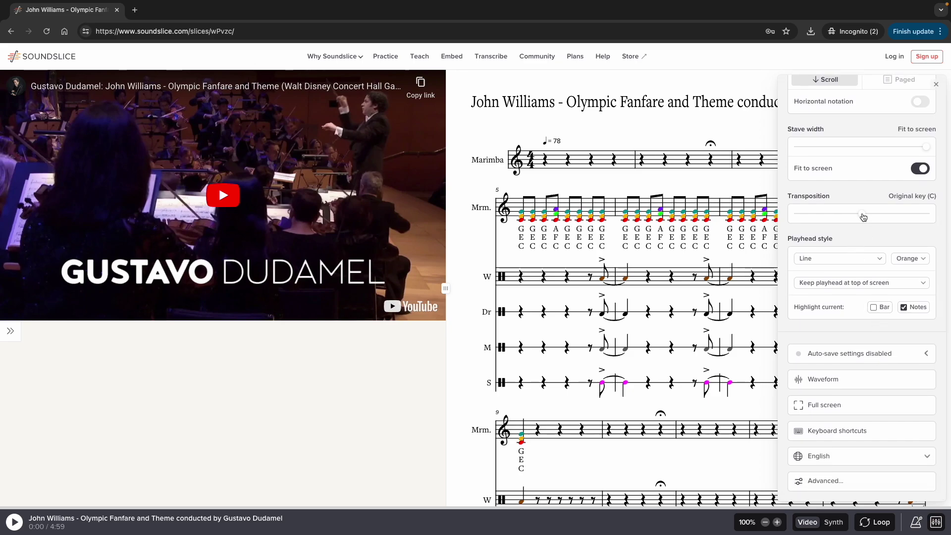
{"action": "left_click_drag", "start_coordinate": [864, 217], "coordinate": [847, 222]}
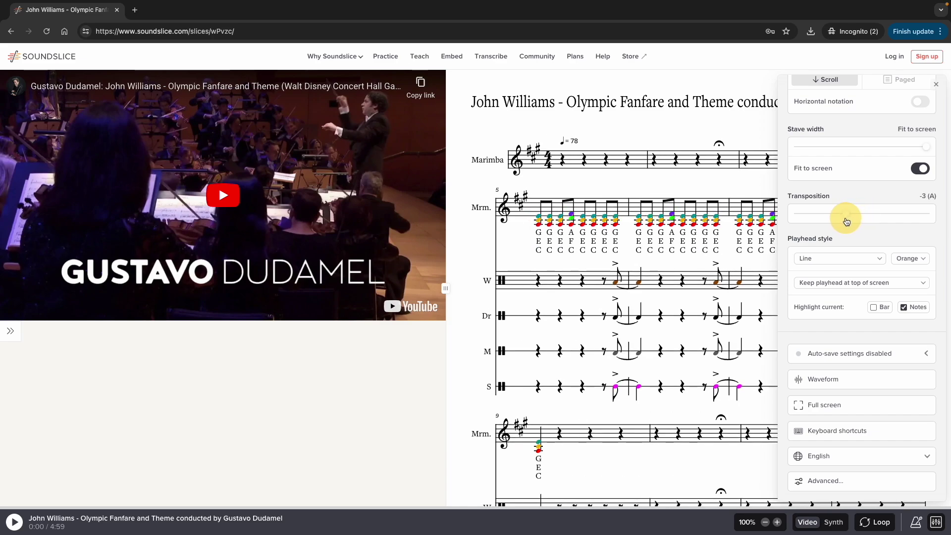
{"action": "scroll", "coordinate": [895, 212], "scroll_direction": "up", "scroll_amount": 5}
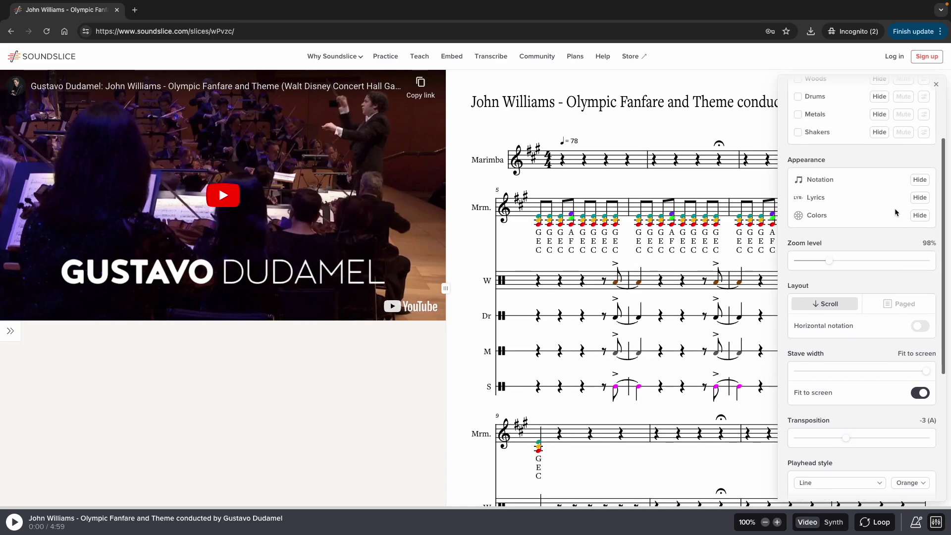
{"action": "left_click", "coordinate": [921, 199]}
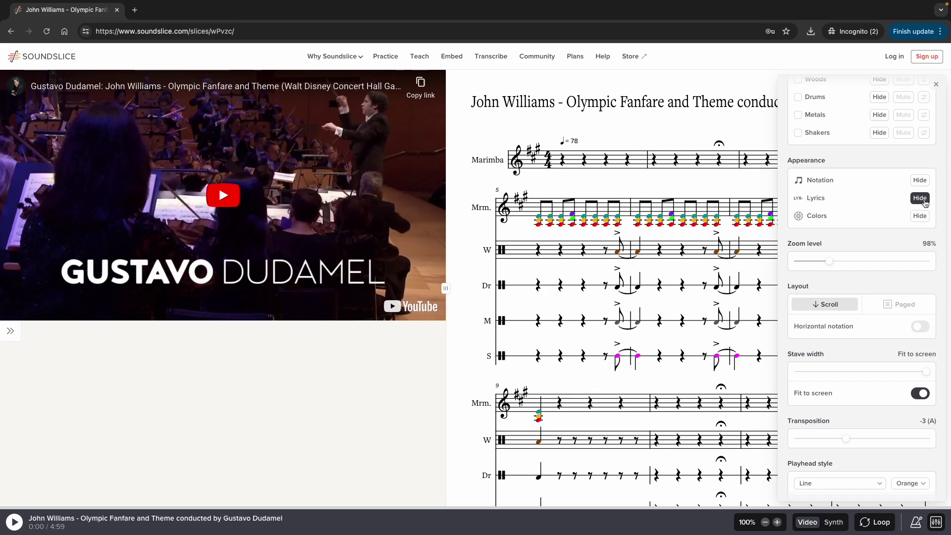
{"action": "left_click", "coordinate": [924, 198]}
Return the transposition to the original key and place the playhead at the start of bar 5
{"action": "scroll", "coordinate": [862, 290], "scroll_direction": "down", "scroll_amount": 1}
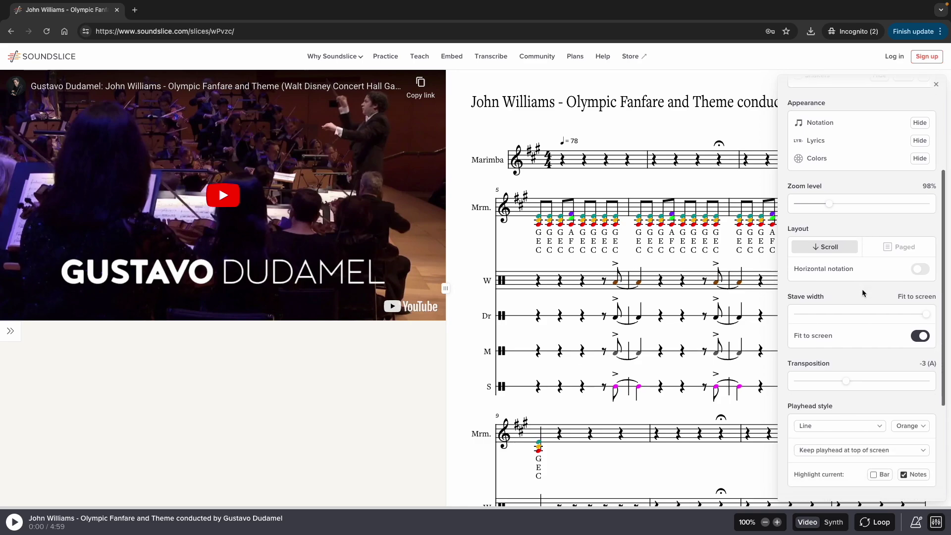
{"action": "scroll", "coordinate": [862, 289], "scroll_direction": "down", "scroll_amount": 1}
{"action": "scroll", "coordinate": [841, 328], "scroll_direction": "down", "scroll_amount": 1}
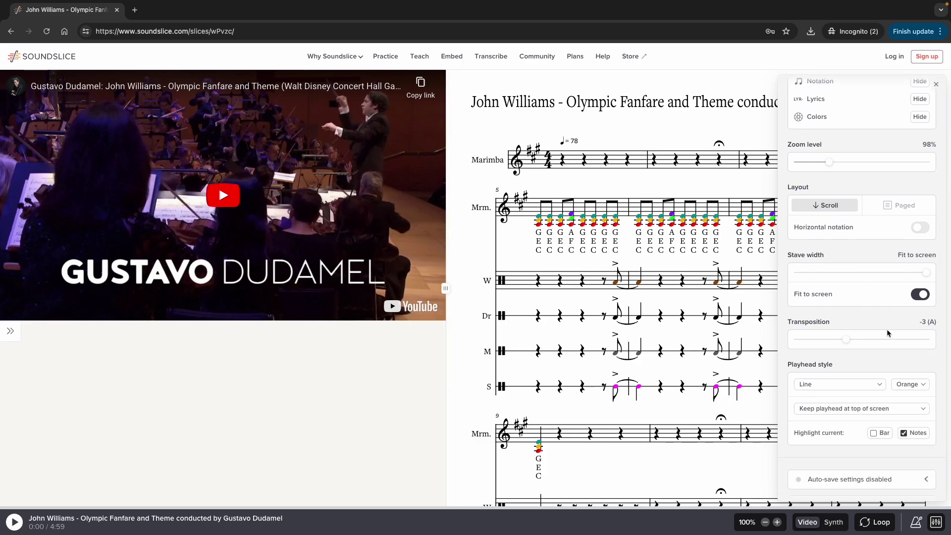
{"action": "mouse_move", "coordinate": [847, 342]}
{"action": "left_mouse_down"}
{"action": "mouse_move", "coordinate": [874, 348]}
{"action": "mouse_move", "coordinate": [861, 347]}
{"action": "left_mouse_up"}
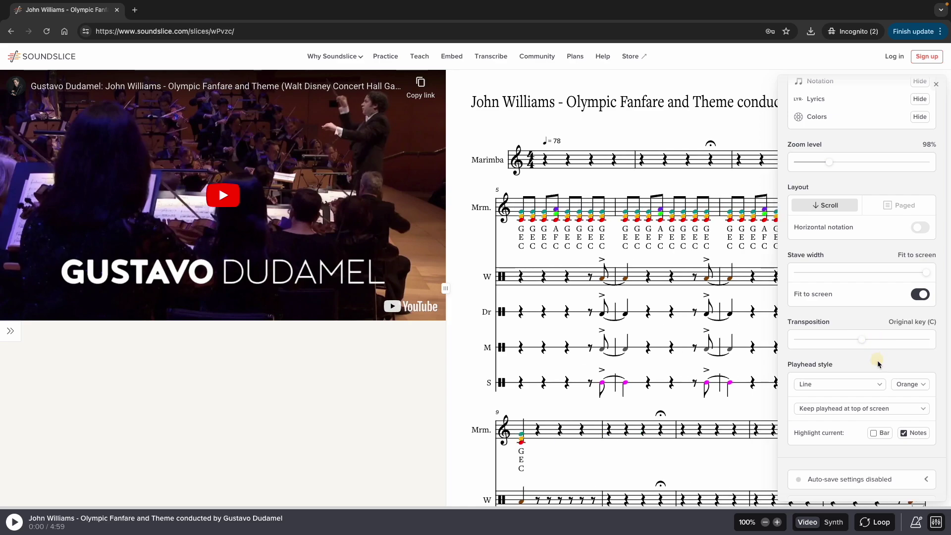
{"action": "scroll", "coordinate": [878, 360], "scroll_direction": "down", "scroll_amount": 2}
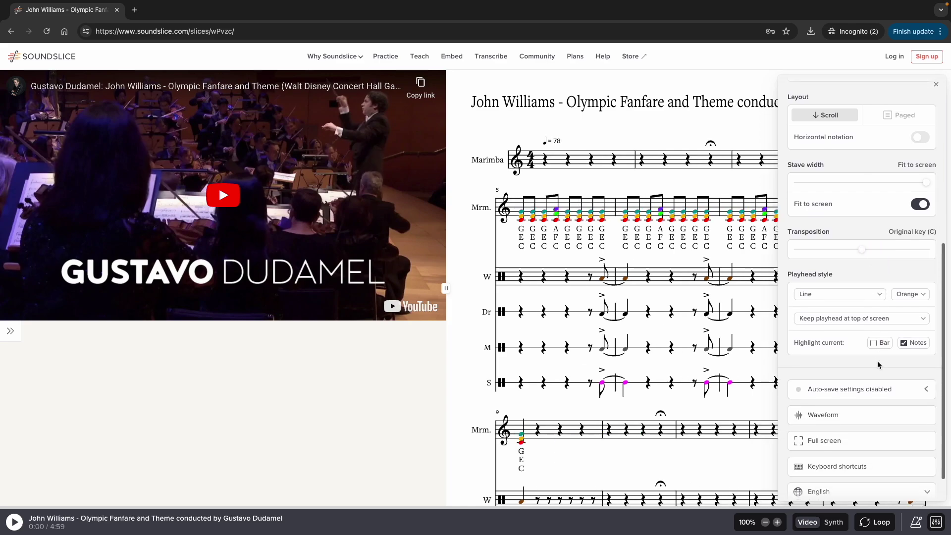
{"action": "left_click", "coordinate": [519, 211]}
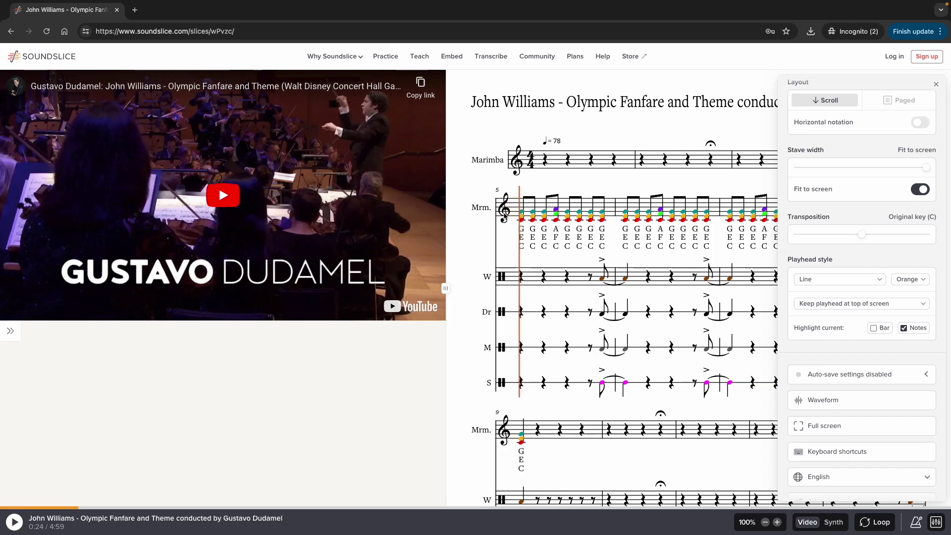
Make the playhead a yellow wide rectangle that highlights the whole bar and stays mid-screen
{"action": "left_click", "coordinate": [866, 278]}
{"action": "left_click", "coordinate": [855, 299]}
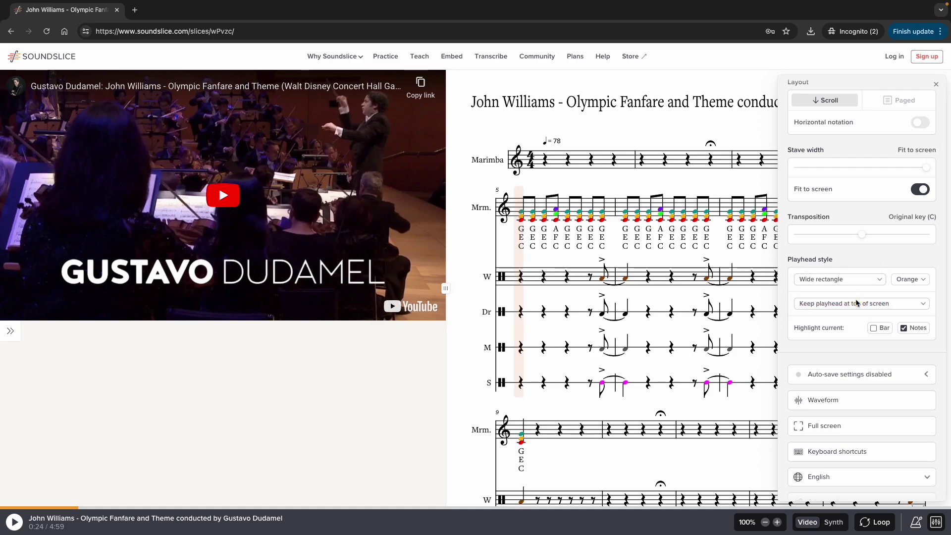
{"action": "left_click", "coordinate": [913, 280]}
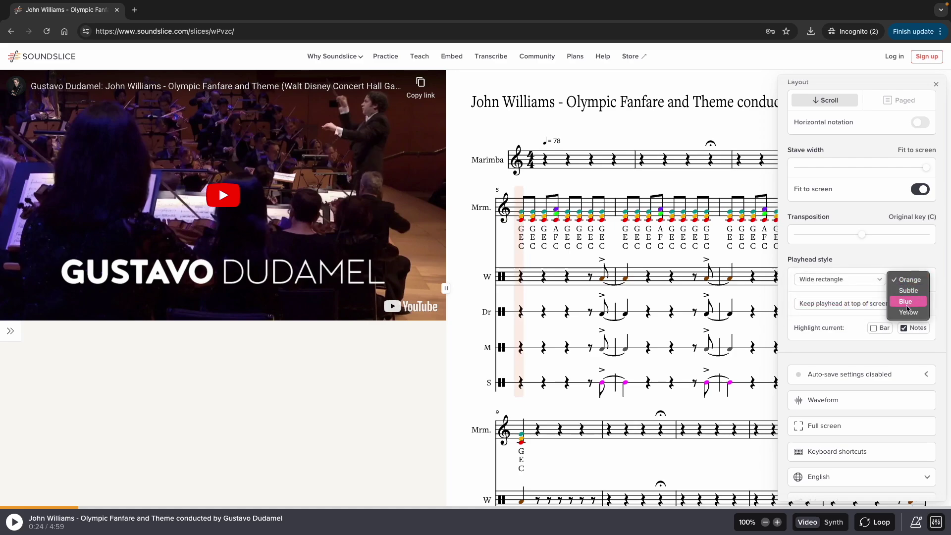
{"action": "left_click", "coordinate": [908, 312]}
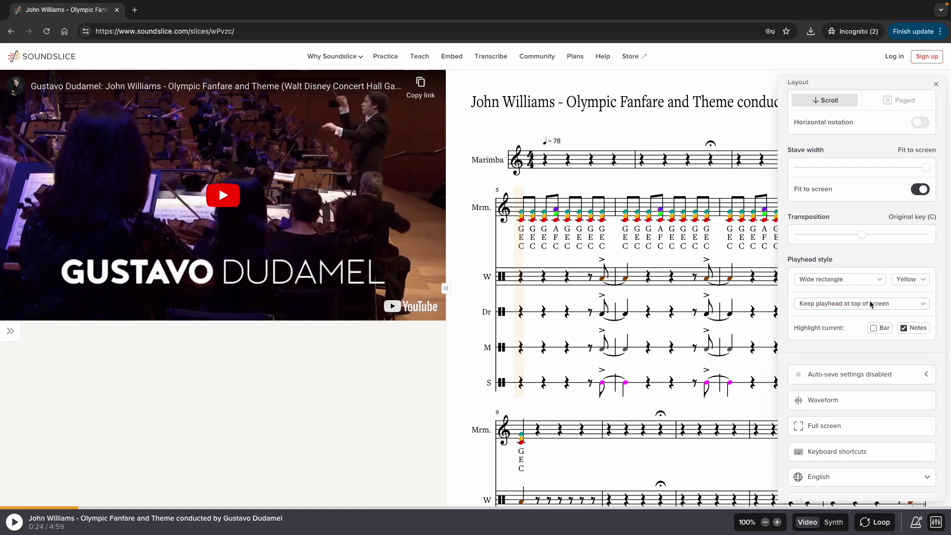
{"action": "left_click", "coordinate": [874, 329]}
{"action": "left_click", "coordinate": [828, 304]}
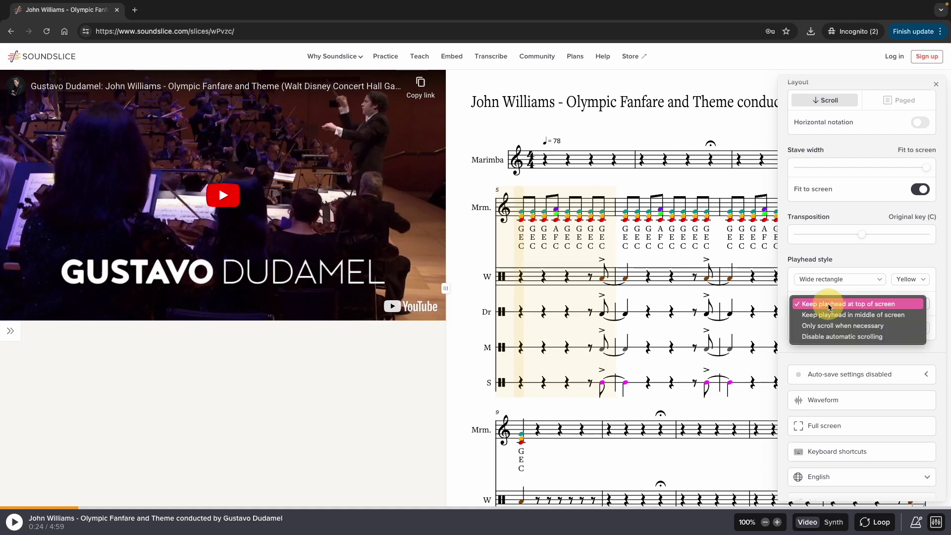
{"action": "left_click", "coordinate": [832, 314]}
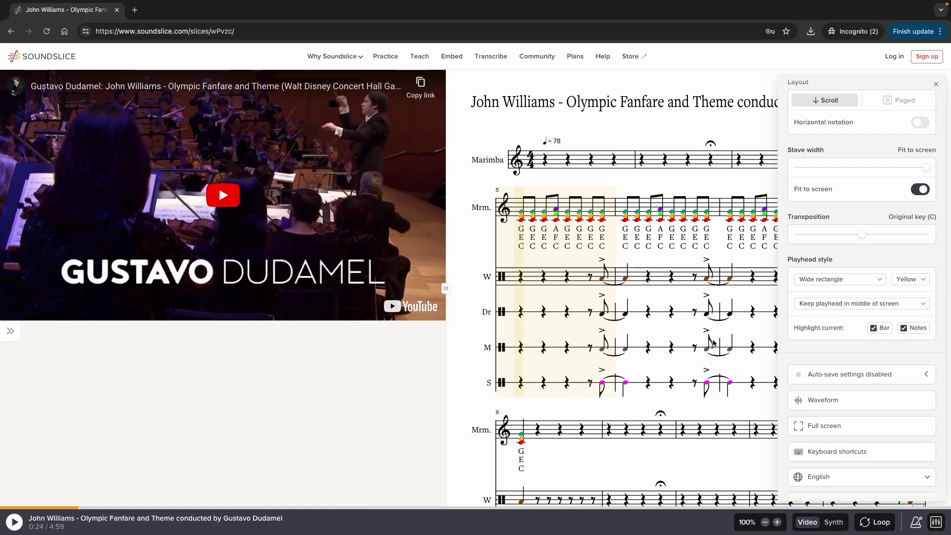
{"action": "mouse_move", "coordinate": [309, 377]}
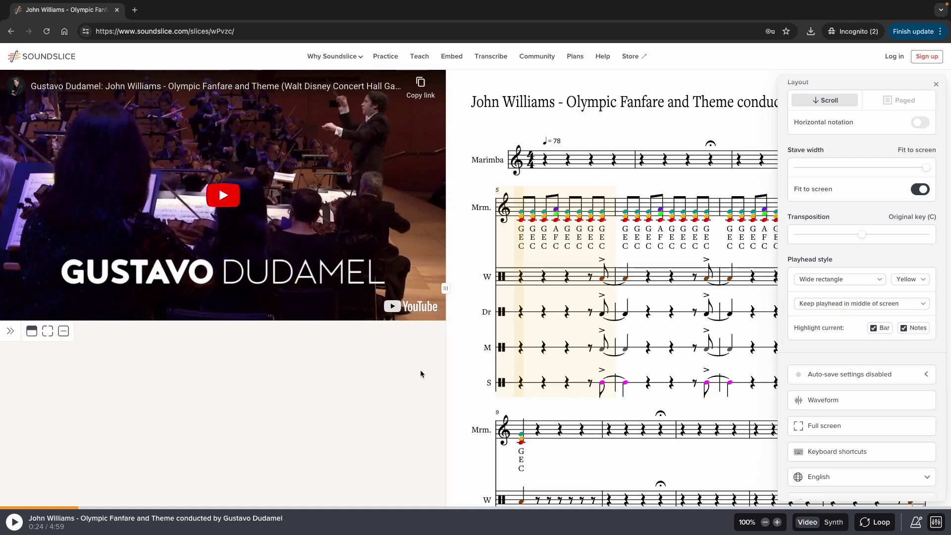
Put the video above a full-width score and move the playhead to the first Marimba notes bar at 0:24
{"action": "left_click", "coordinate": [33, 331]}
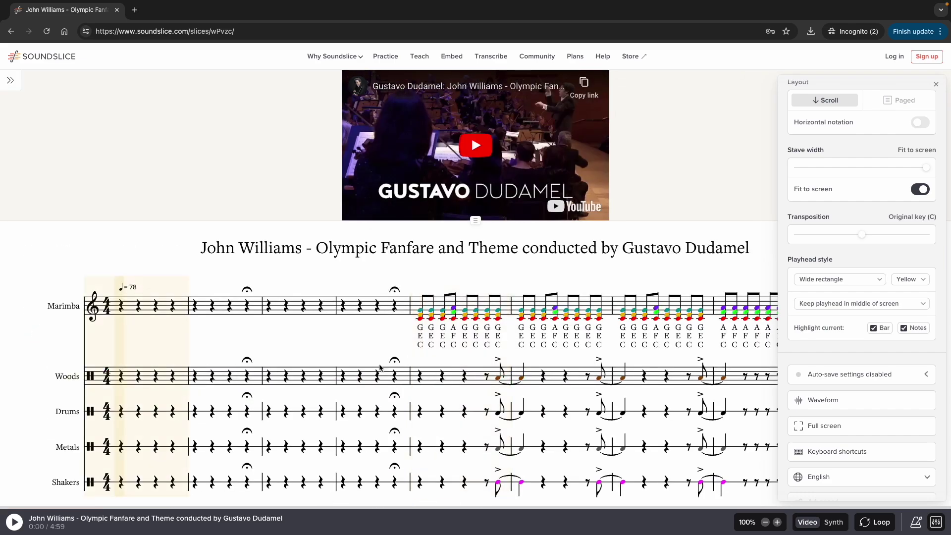
{"action": "left_click", "coordinate": [420, 311]}
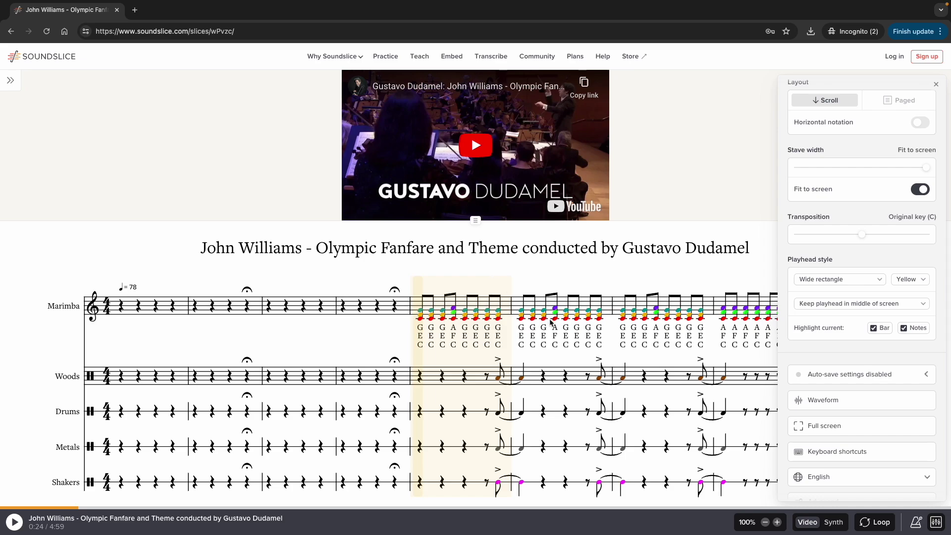
{"action": "scroll", "coordinate": [878, 384], "scroll_direction": "down", "scroll_amount": 1}
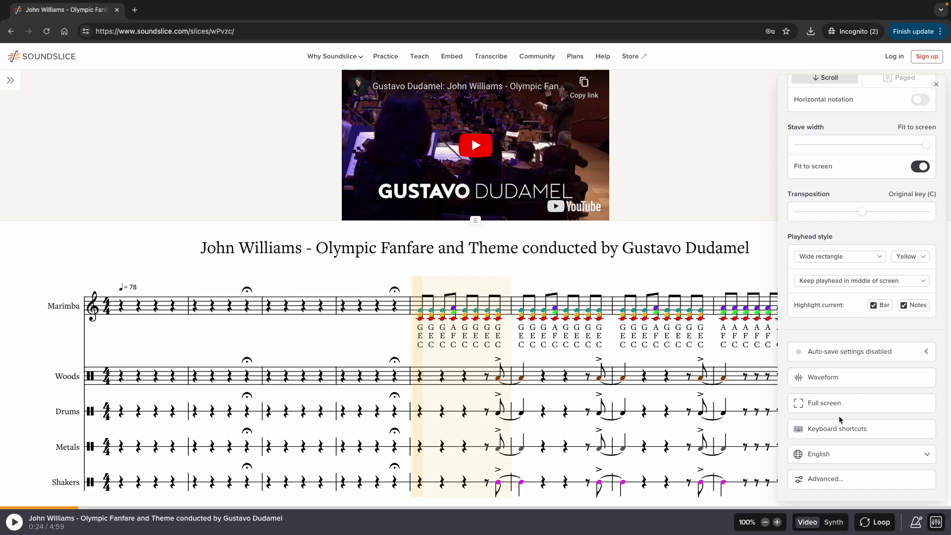
Keep the interface language as English and reveal the advanced score options
{"action": "left_click", "coordinate": [837, 381]}
{"action": "left_click", "coordinate": [867, 453]}
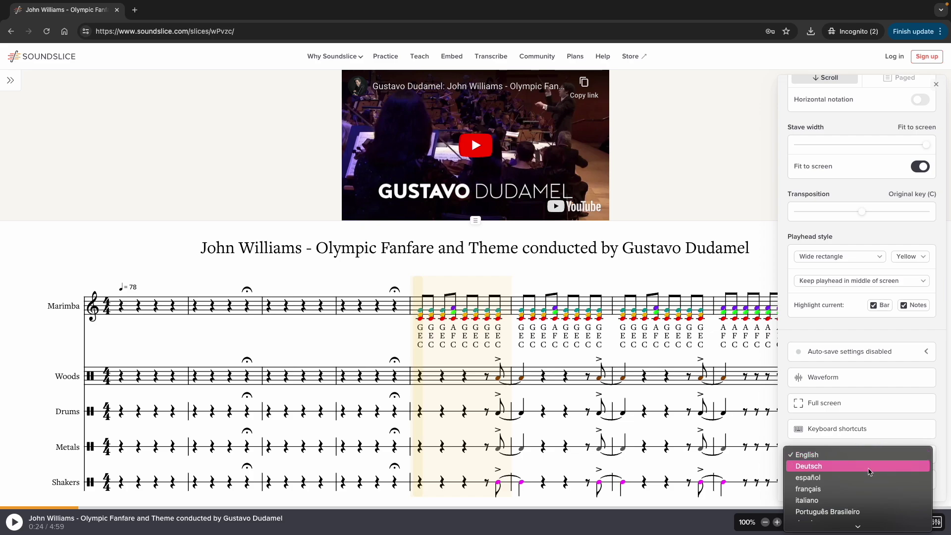
{"action": "left_click", "coordinate": [891, 420]}
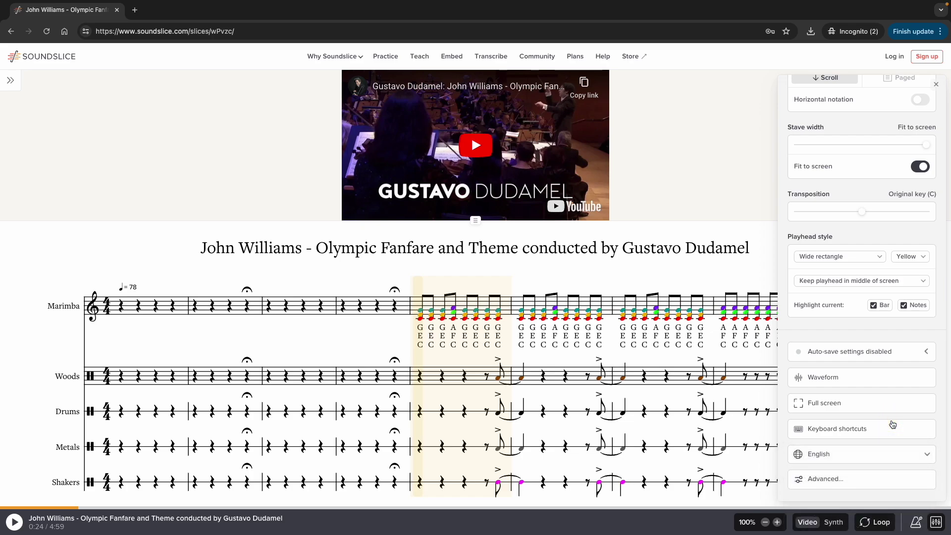
{"action": "left_click", "coordinate": [836, 484]}
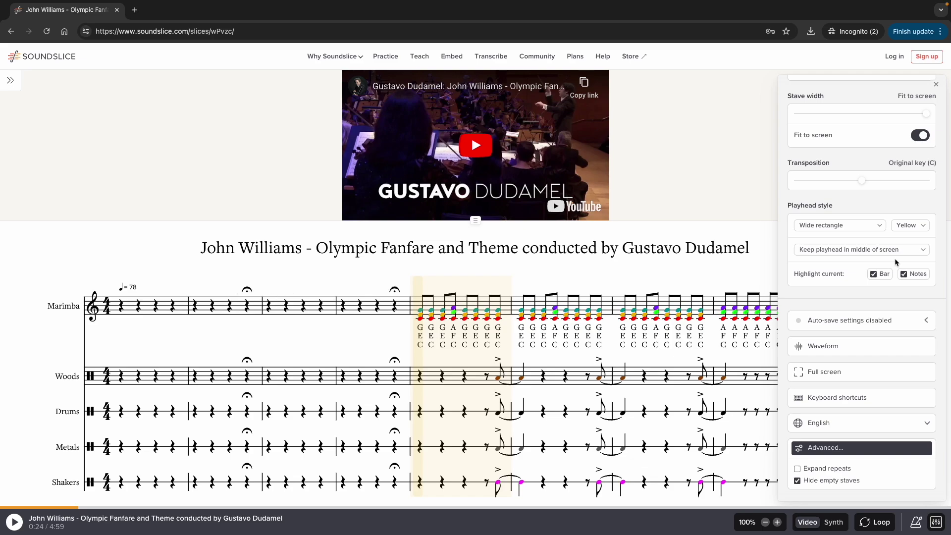
Dock the video beside the score, untick 'Hide empty staves', and close the settings panel
{"action": "mouse_move", "coordinate": [601, 133]}
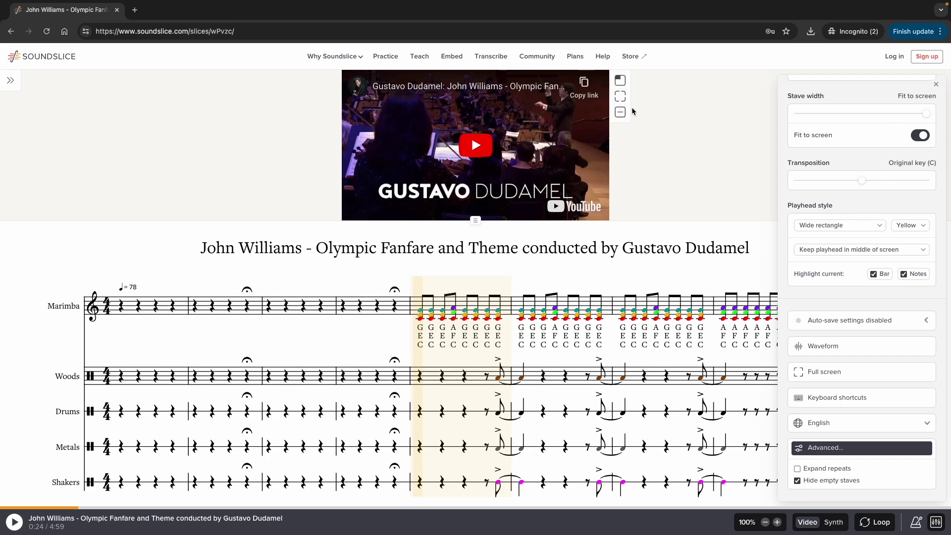
{"action": "left_click", "coordinate": [620, 81]}
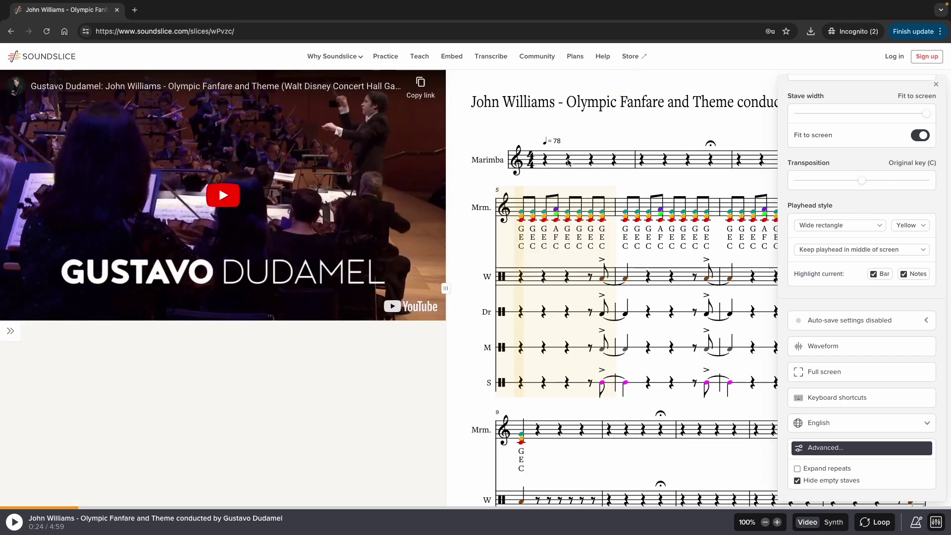
{"action": "left_click", "coordinate": [798, 481]}
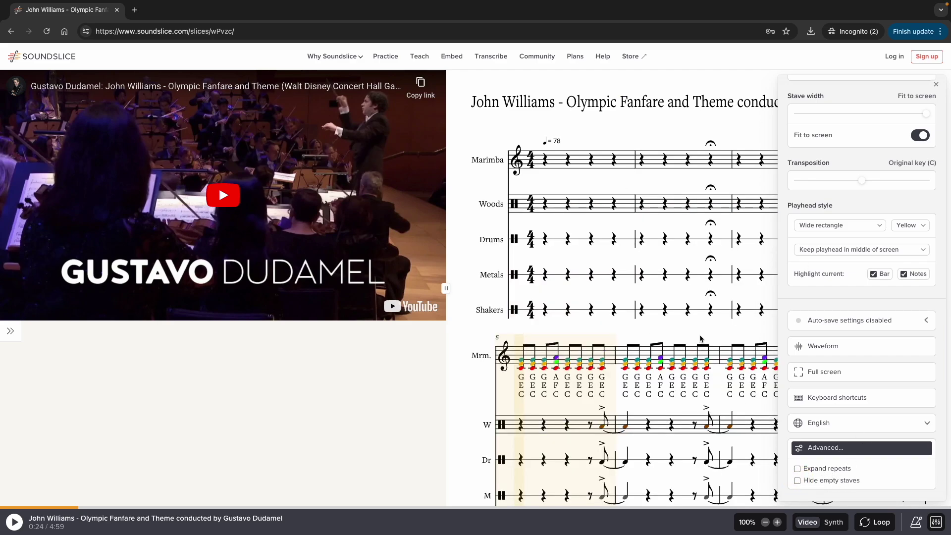
{"action": "left_click", "coordinate": [937, 84]}
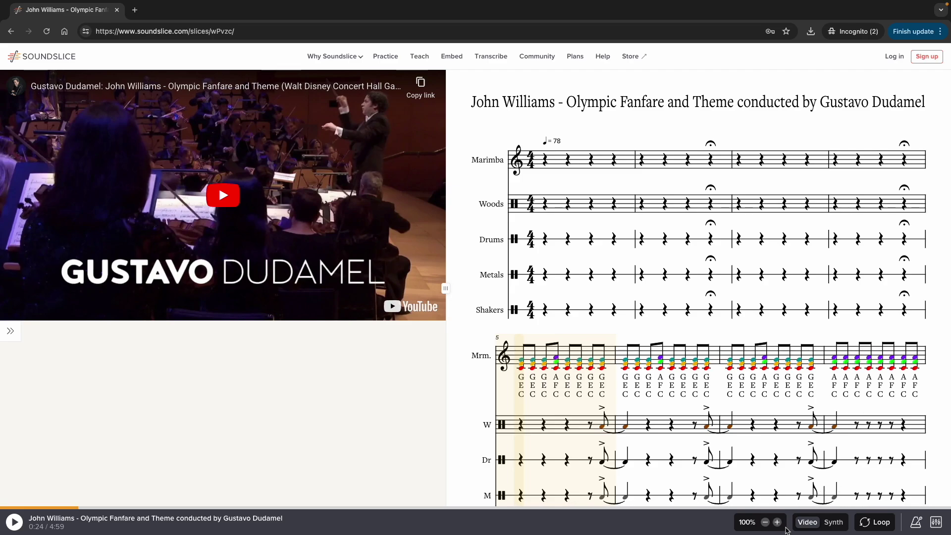
{"action": "left_click", "coordinate": [873, 527]}
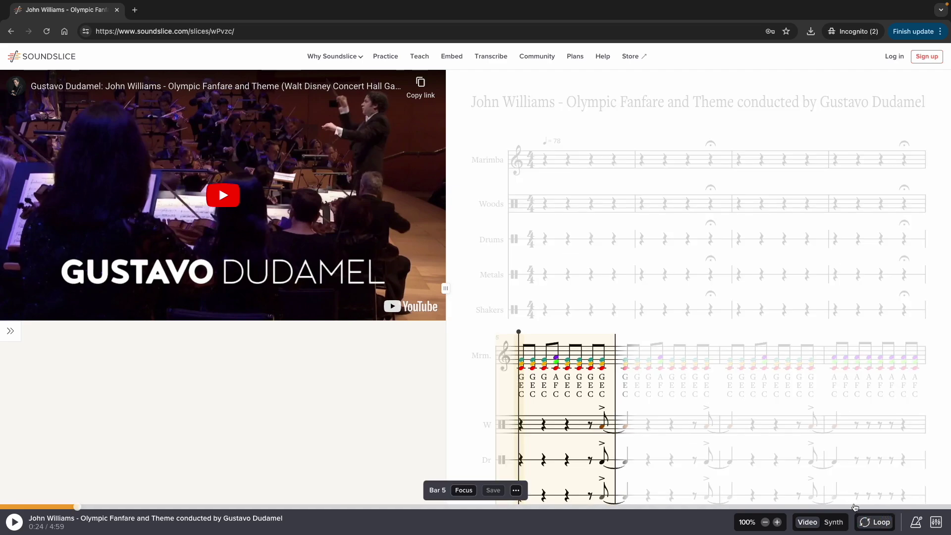
{"action": "left_click", "coordinate": [875, 523]}
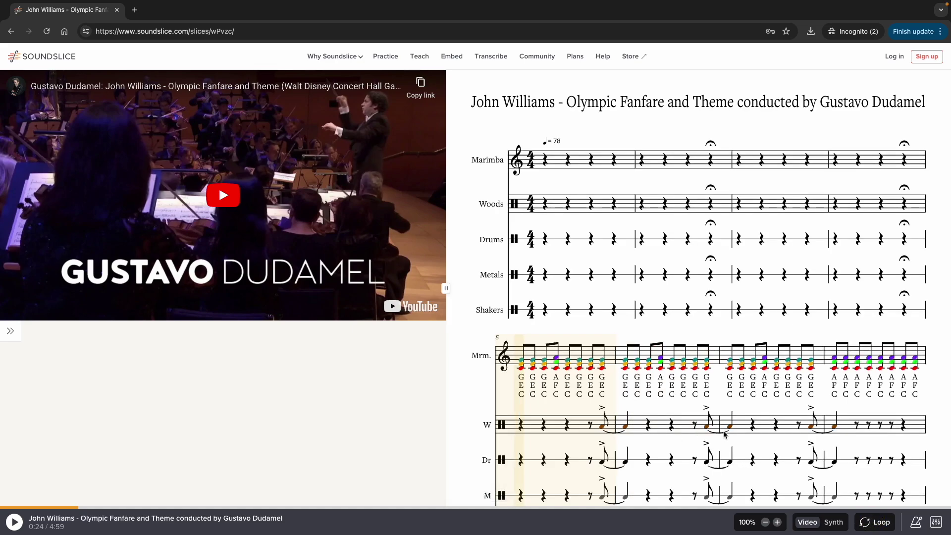
{"action": "left_click", "coordinate": [834, 523]}
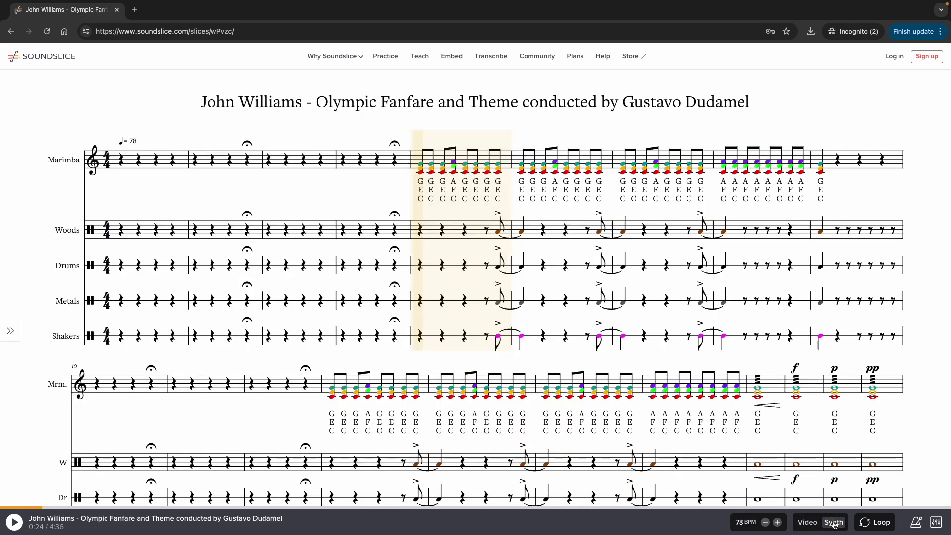
{"action": "left_click", "coordinate": [812, 524]}
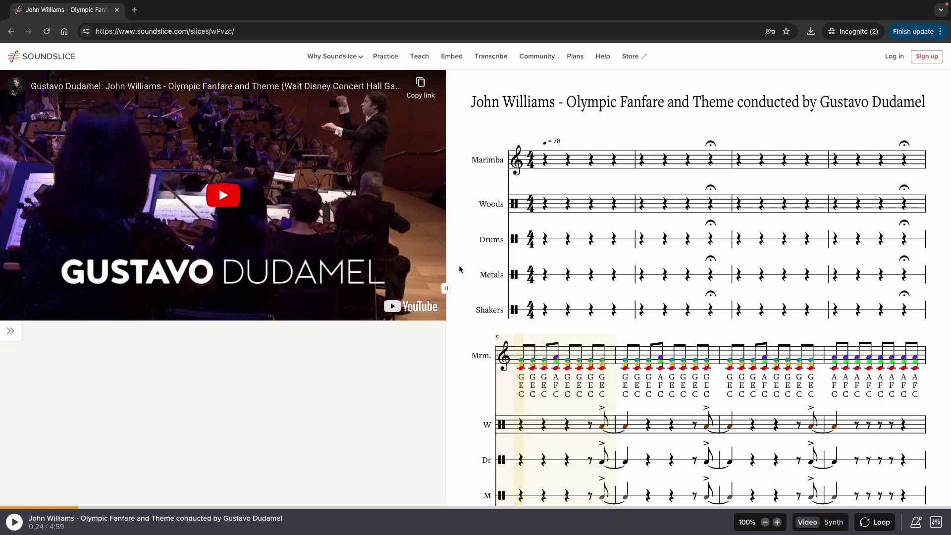
Go to the Soundslice homepage via the logo and scroll through its editor demo and notation features
{"action": "left_click", "coordinate": [27, 56]}
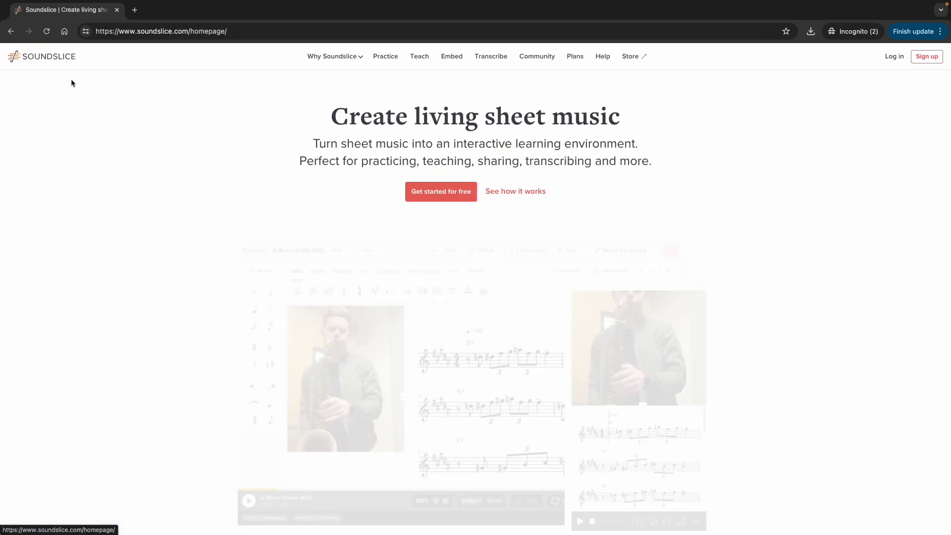
{"action": "scroll", "coordinate": [231, 195], "scroll_direction": "down", "scroll_amount": 7}
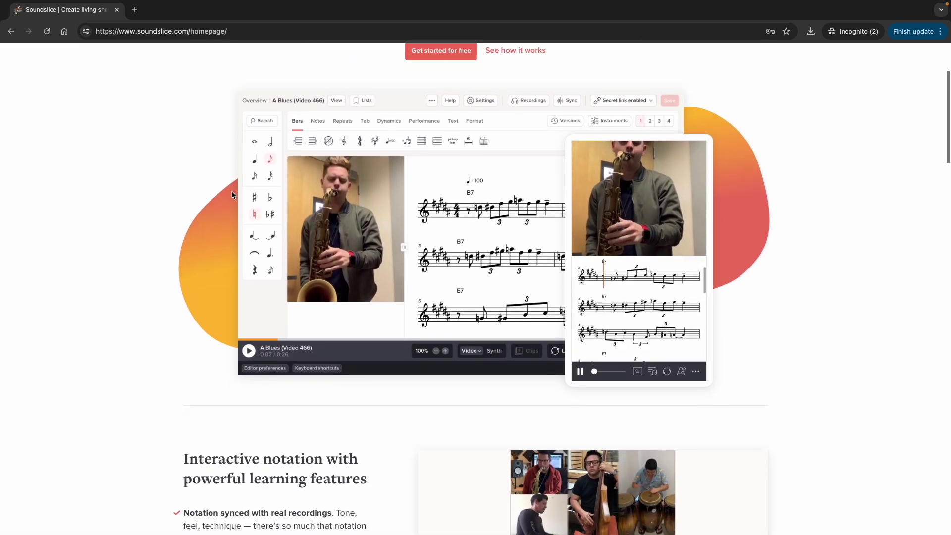
{"action": "scroll", "coordinate": [231, 194], "scroll_direction": "down", "scroll_amount": 8}
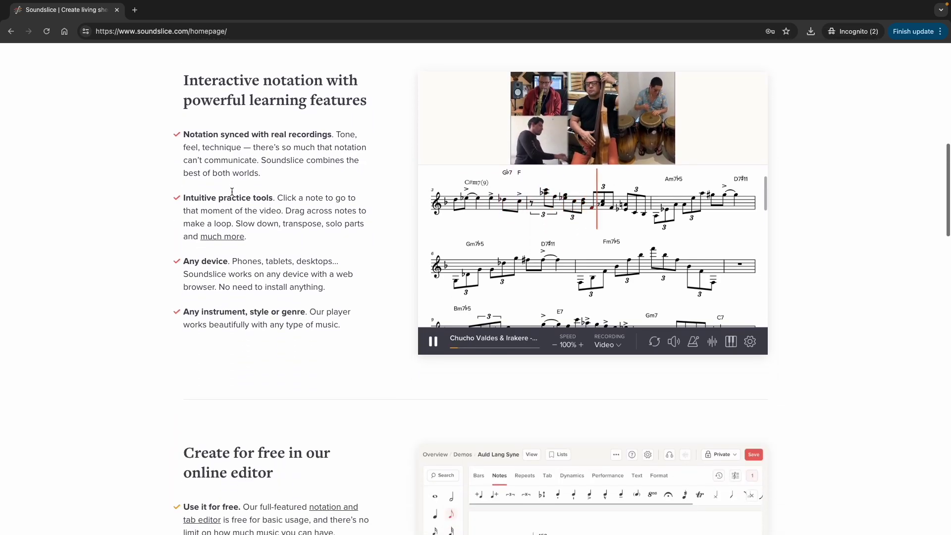
{"action": "scroll", "coordinate": [231, 194], "scroll_direction": "down", "scroll_amount": 7}
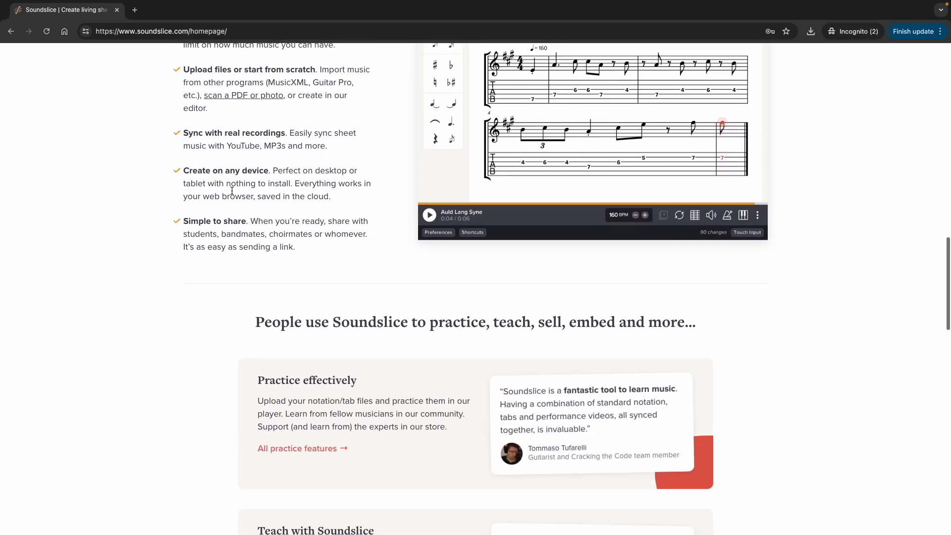
{"action": "scroll", "coordinate": [232, 194], "scroll_direction": "up", "scroll_amount": 20}
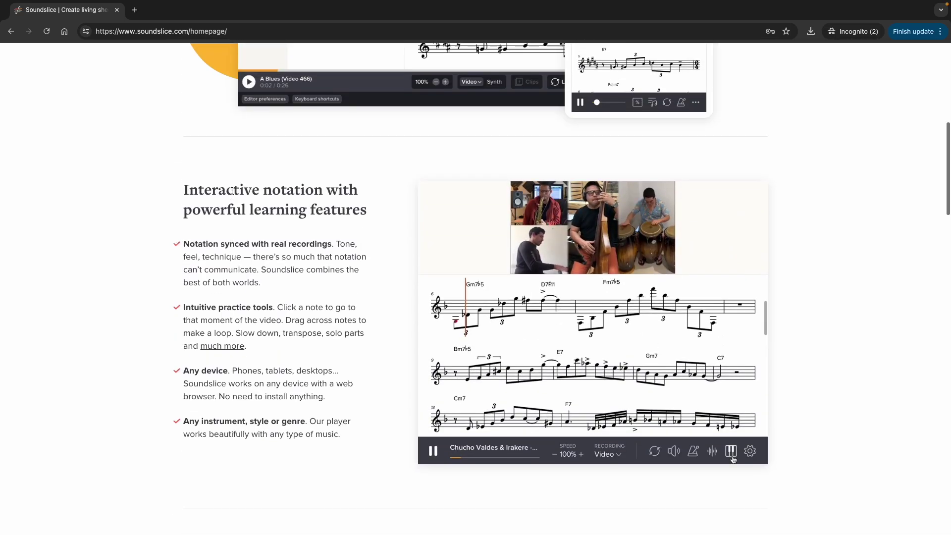
{"action": "scroll", "coordinate": [232, 193], "scroll_direction": "up", "scroll_amount": 3}
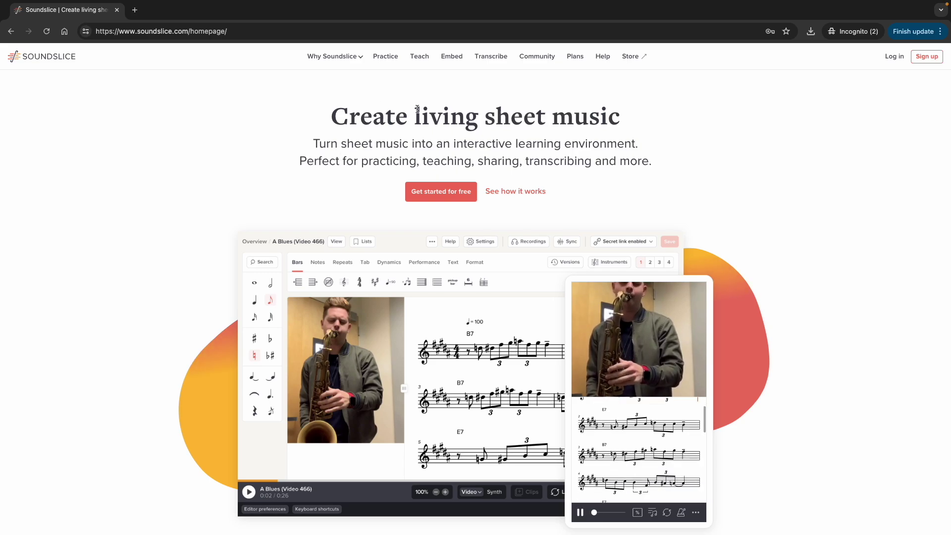
{"action": "scroll", "coordinate": [437, 182], "scroll_direction": "down", "scroll_amount": 9}
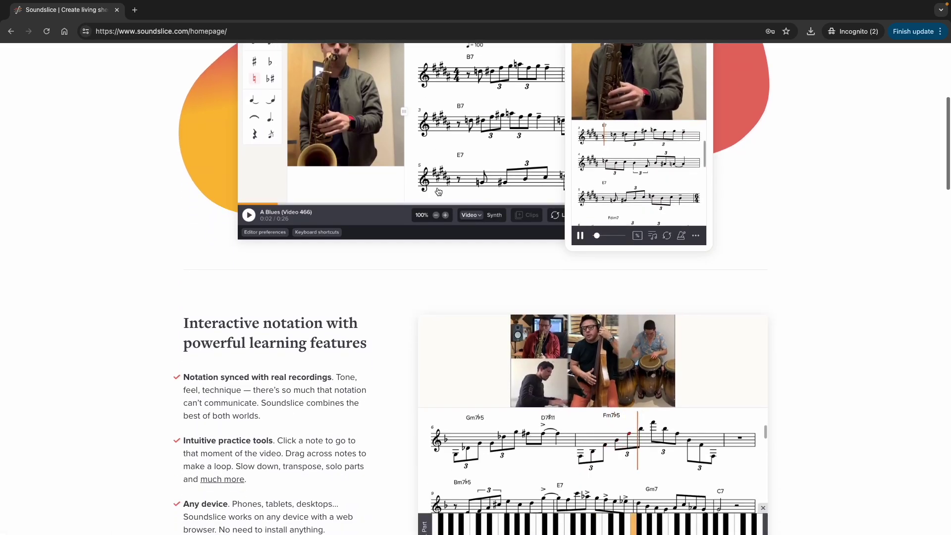
{"action": "scroll", "coordinate": [437, 191], "scroll_direction": "down", "scroll_amount": 5}
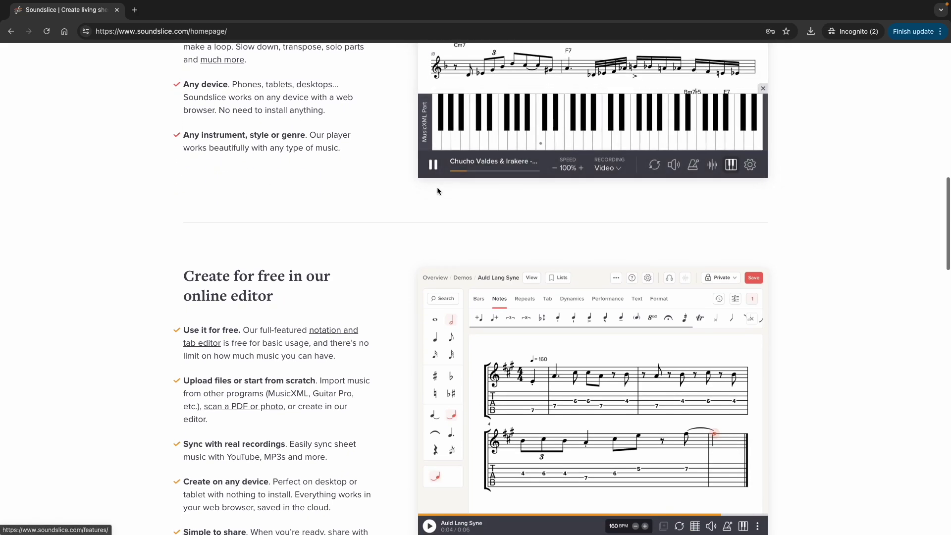
{"action": "scroll", "coordinate": [438, 191], "scroll_direction": "down", "scroll_amount": 5}
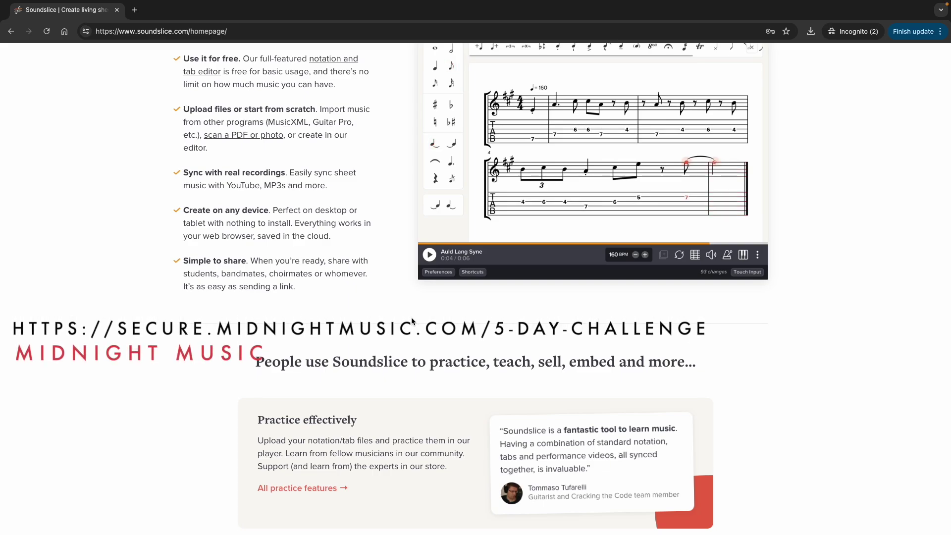
{"action": "scroll", "coordinate": [411, 321], "scroll_direction": "down", "scroll_amount": 3}
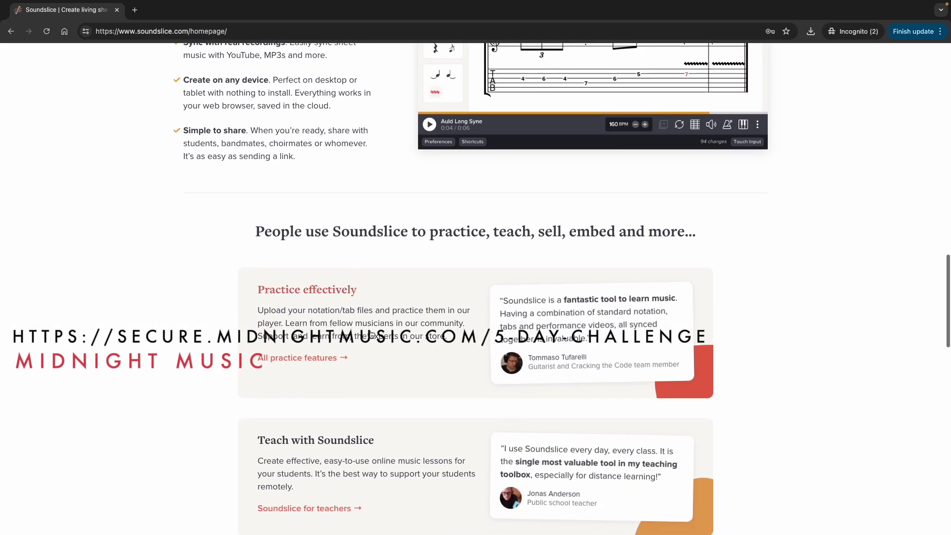
{"action": "scroll", "coordinate": [414, 351], "scroll_direction": "up", "scroll_amount": 7}
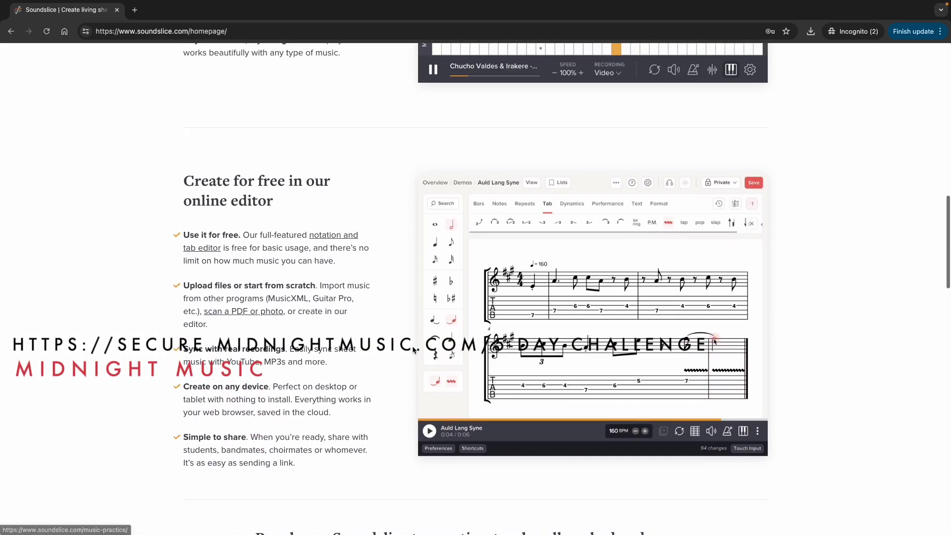
{"action": "scroll", "coordinate": [412, 346], "scroll_direction": "up", "scroll_amount": 15}
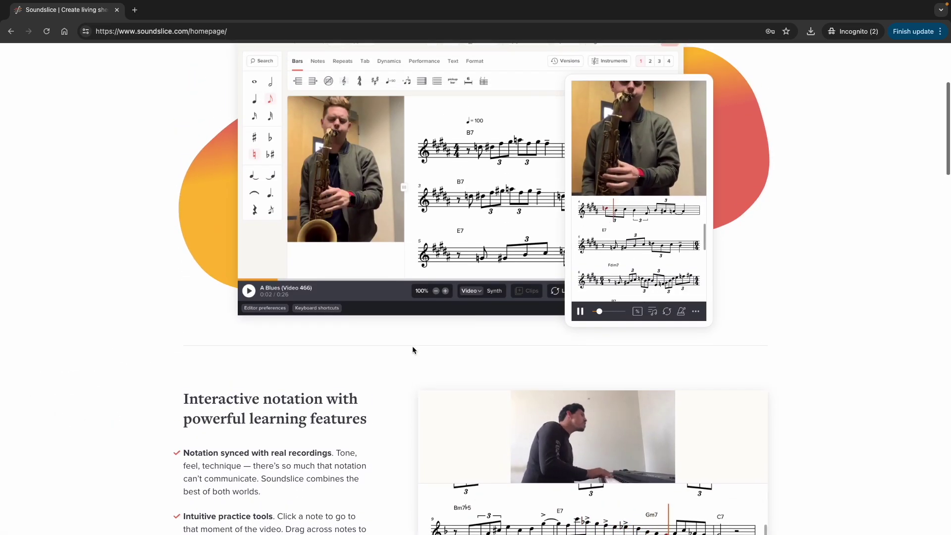